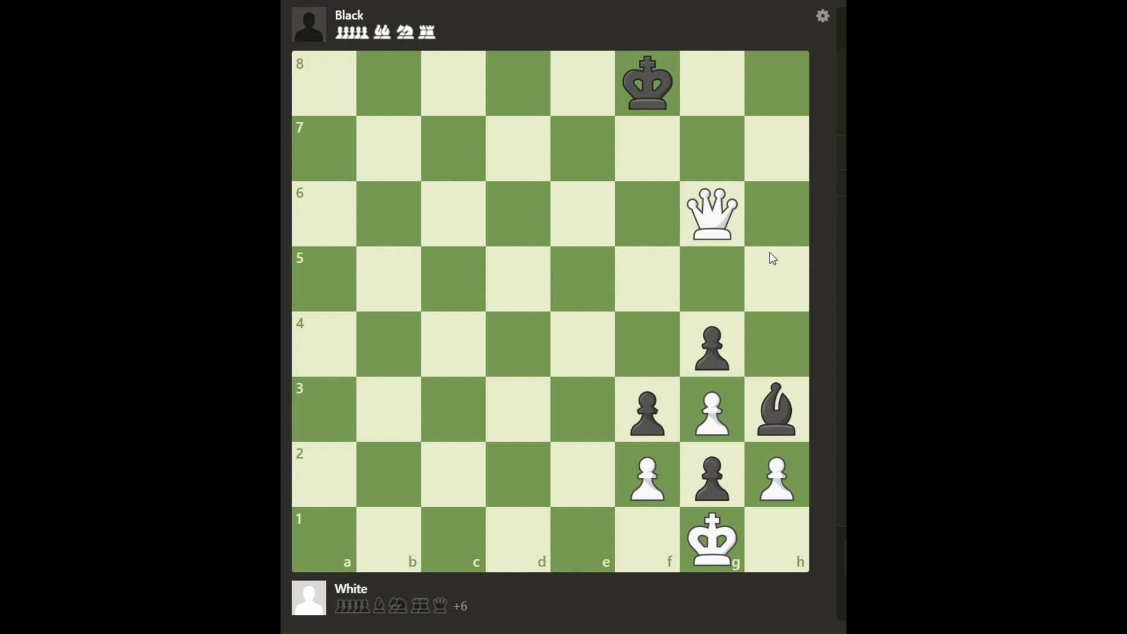
Mark the queen's planned route g6-h5-h3 with arrows, then clear the arrows and highlights
{"action": "right_click", "coordinate": [783, 293]}
{"action": "left_click_drag", "start_coordinate": [776, 290], "coordinate": [776, 410]}
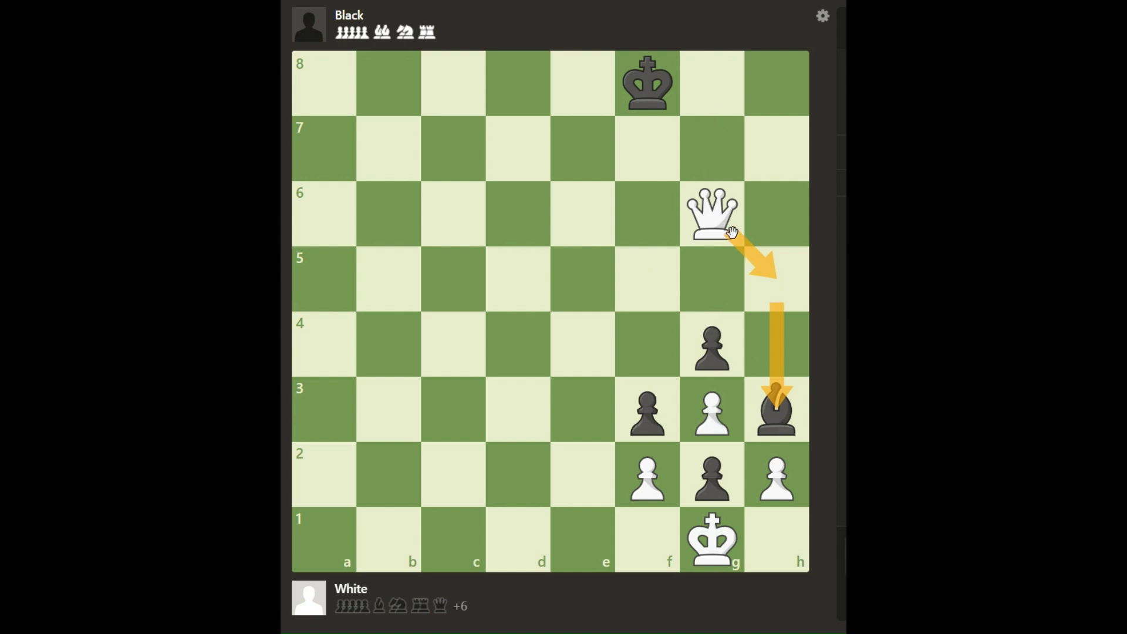
{"action": "left_click", "coordinate": [732, 234]}
{"action": "left_click", "coordinate": [714, 214]}
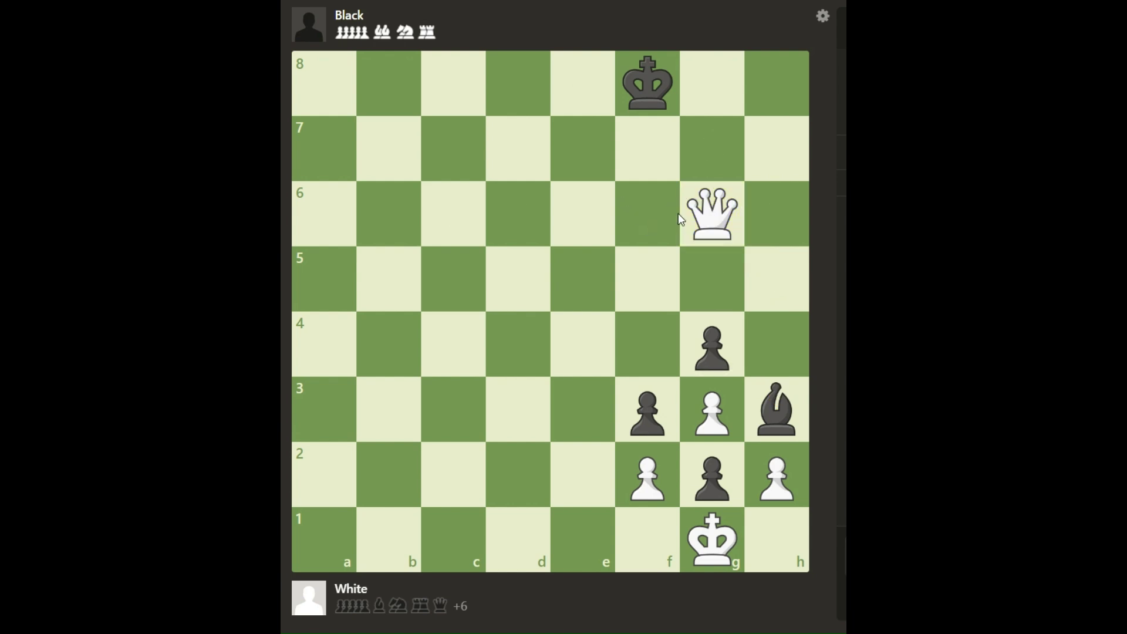
Try Qh7+ Ke8 Qxh3 gxh3, then Kf7 g5 Kg6 to see the pawn ending
{"action": "left_click_drag", "start_coordinate": [717, 229], "coordinate": [777, 148]}
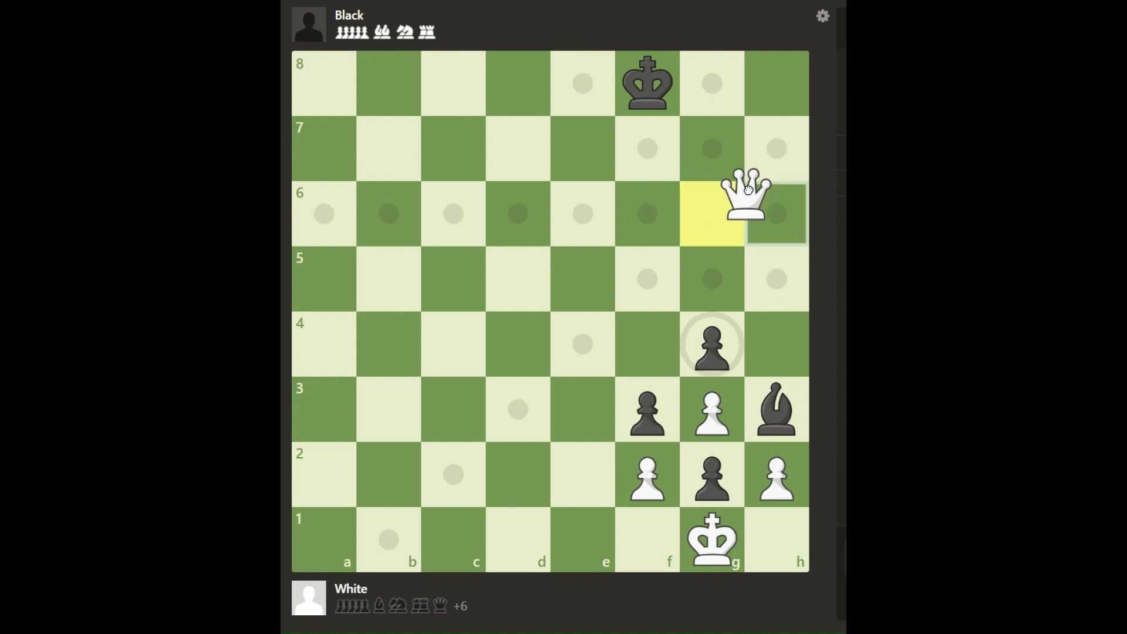
{"action": "mouse_move", "coordinate": [648, 89]}
{"action": "left_mouse_down"}
{"action": "mouse_move", "coordinate": [655, 99]}
{"action": "mouse_move", "coordinate": [583, 86]}
{"action": "left_mouse_up"}
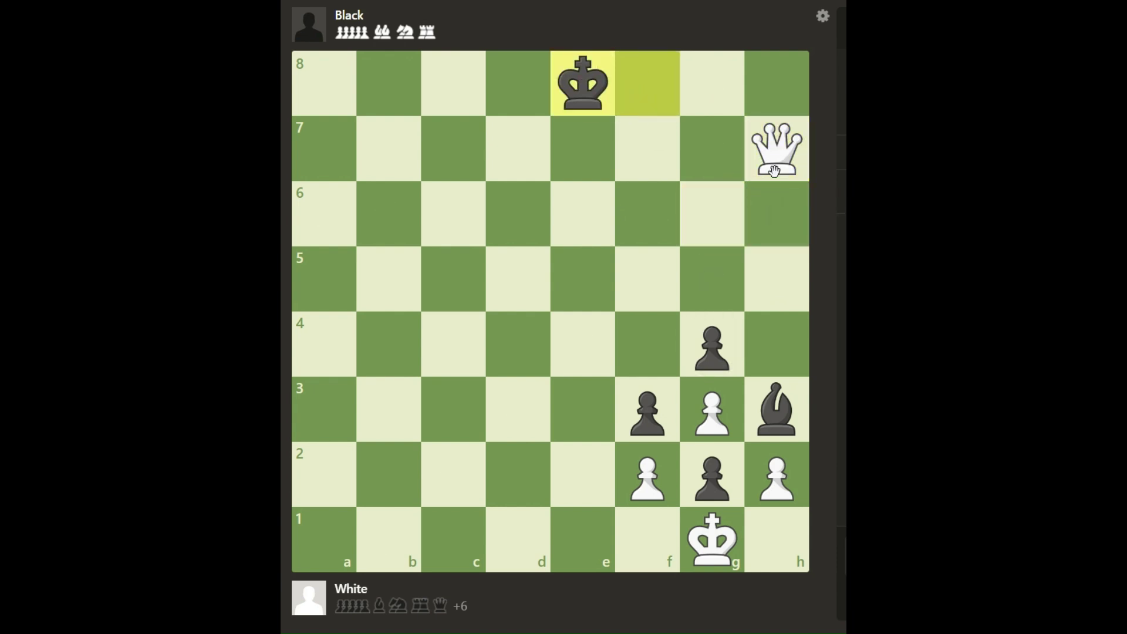
{"action": "left_click_drag", "start_coordinate": [776, 148], "coordinate": [744, 390]}
{"action": "mouse_move", "coordinate": [712, 348]}
{"action": "left_mouse_down"}
{"action": "mouse_move", "coordinate": [777, 410]}
{"action": "mouse_move", "coordinate": [712, 348]}
{"action": "left_mouse_up"}
{"action": "left_click_drag", "start_coordinate": [597, 108], "coordinate": [647, 148]}
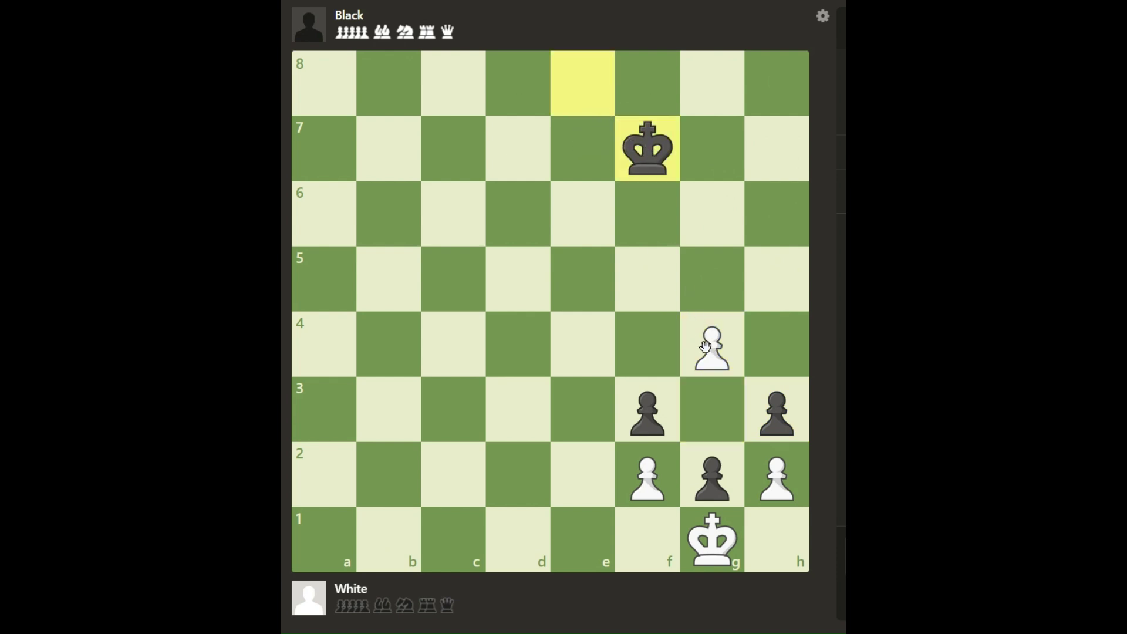
{"action": "left_click_drag", "start_coordinate": [712, 348], "coordinate": [712, 282]}
{"action": "left_click_drag", "start_coordinate": [647, 148], "coordinate": [700, 209]}
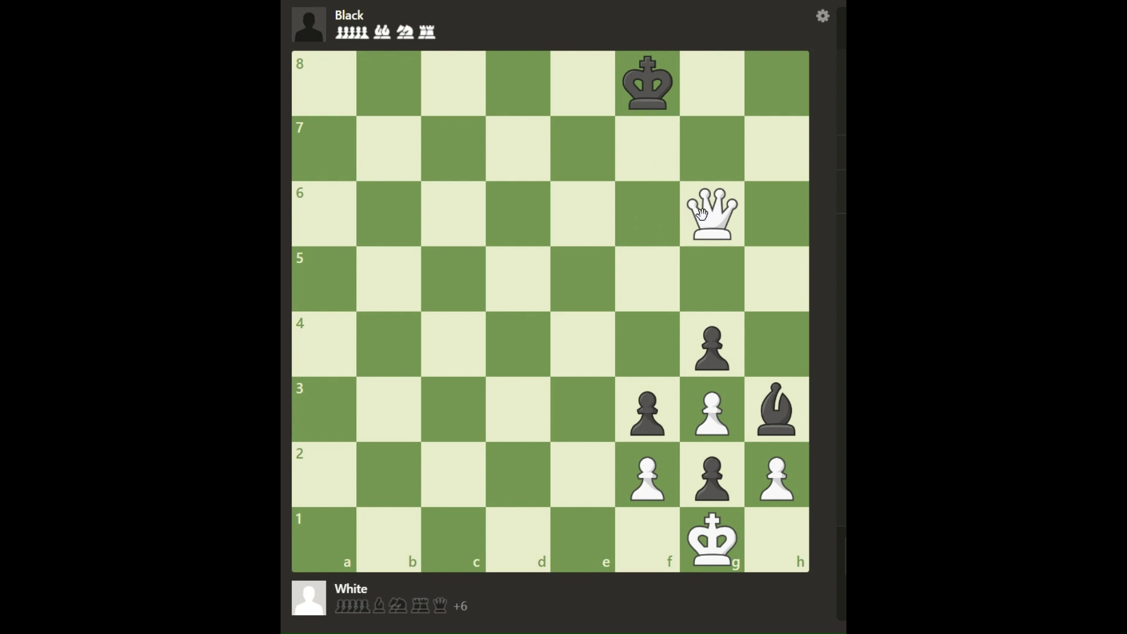
Play Qh7 Ke8 Qg7 Kd8 Qf7 Kc8 Qe7 Kb8 Qd7 Ka8, boxing the king in the corner
{"action": "mouse_move", "coordinate": [702, 214]}
{"action": "left_mouse_down"}
{"action": "mouse_move", "coordinate": [760, 145]}
{"action": "mouse_move", "coordinate": [766, 151]}
{"action": "left_mouse_up"}
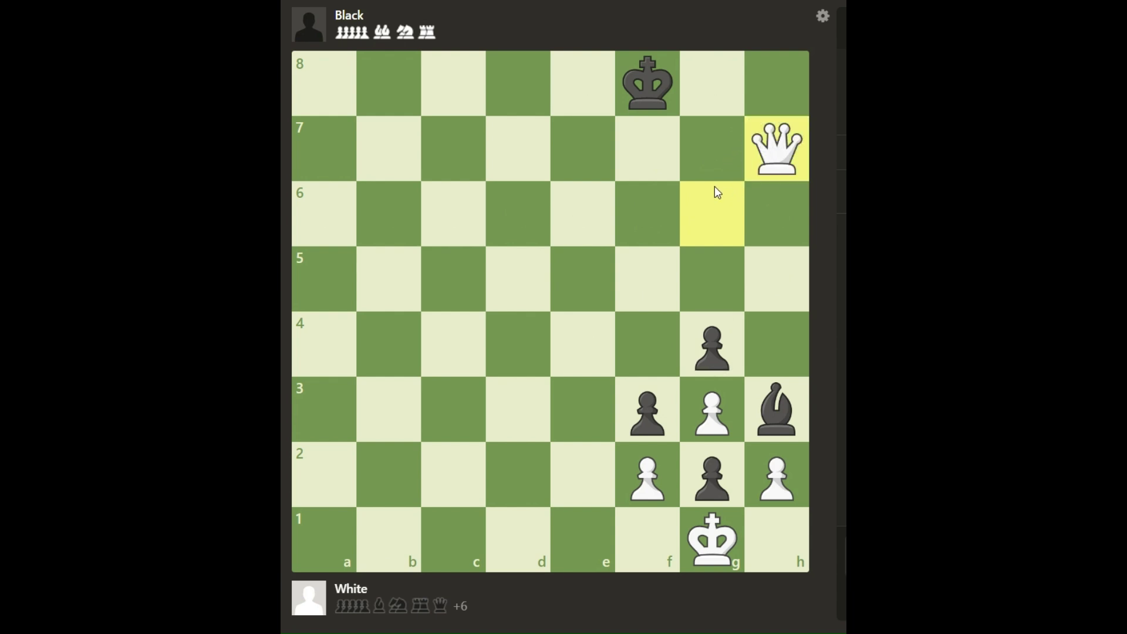
{"action": "left_click", "coordinate": [653, 104]}
{"action": "left_click", "coordinate": [583, 83]}
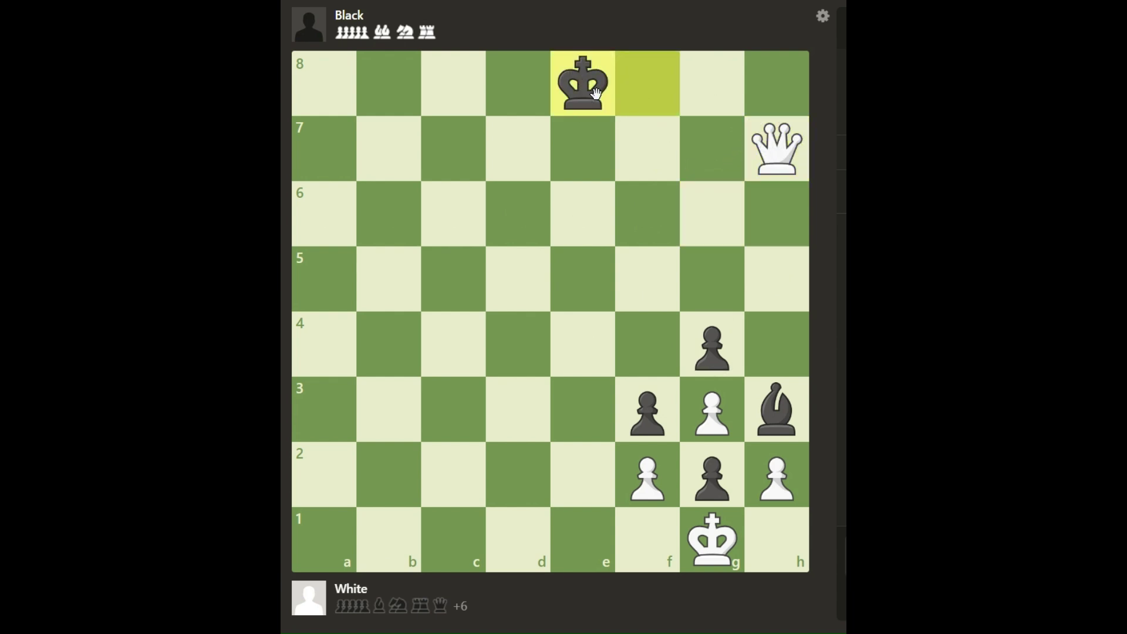
{"action": "left_click_drag", "start_coordinate": [759, 151], "coordinate": [518, 154]}
{"action": "left_click", "coordinate": [582, 89]}
{"action": "left_click", "coordinate": [518, 89]}
{"action": "left_click", "coordinate": [518, 89]}
{"action": "left_click", "coordinate": [454, 88]}
{"action": "left_click", "coordinate": [454, 88]}
{"action": "left_click", "coordinate": [389, 88]}
{"action": "left_click_drag", "start_coordinate": [390, 89], "coordinate": [339, 99]}
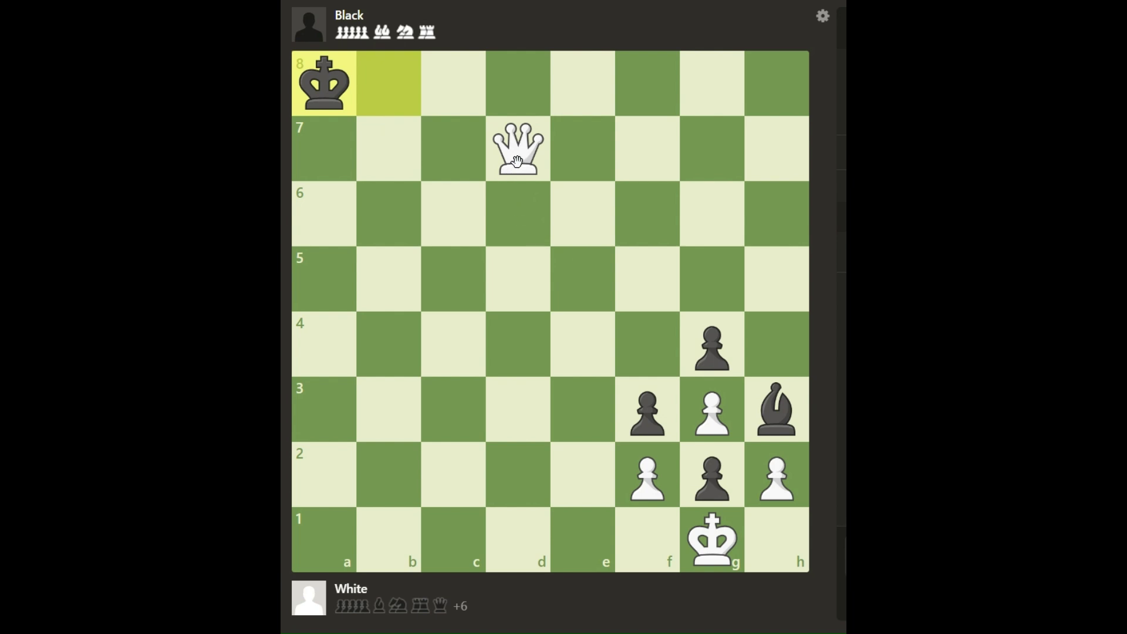
{"action": "mouse_move", "coordinate": [515, 160]}
{"action": "left_mouse_down"}
{"action": "mouse_move", "coordinate": [705, 167]}
{"action": "mouse_move", "coordinate": [776, 148]}
{"action": "left_mouse_up"}
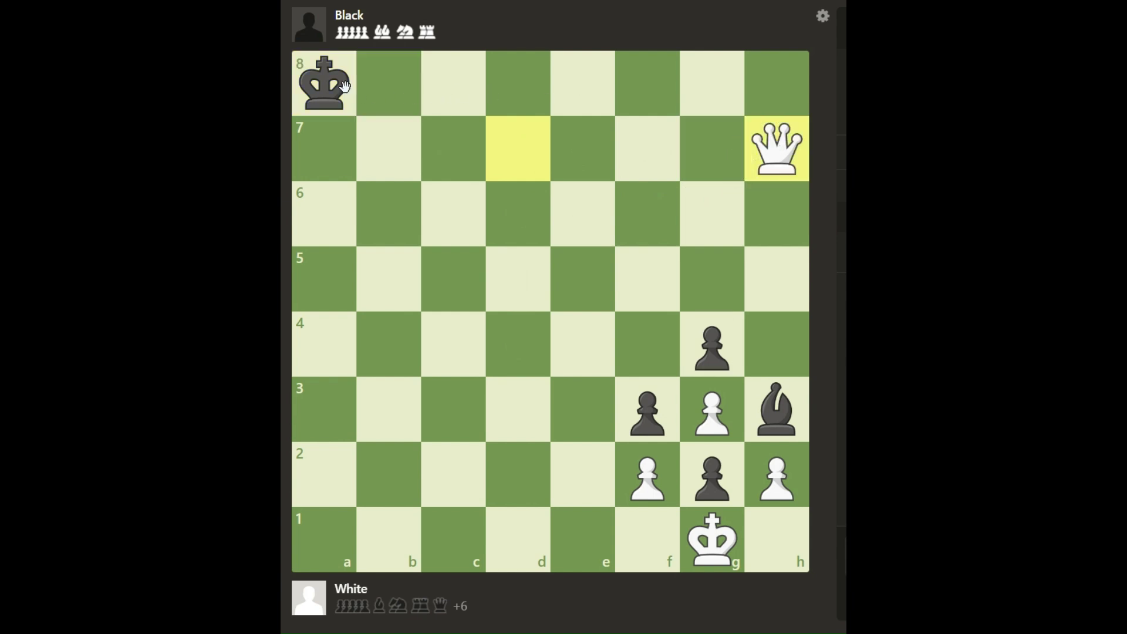
{"action": "left_click_drag", "start_coordinate": [345, 86], "coordinate": [391, 77]}
{"action": "mouse_move", "coordinate": [775, 150]}
{"action": "left_mouse_down"}
{"action": "mouse_move", "coordinate": [770, 407]}
{"action": "mouse_move", "coordinate": [712, 346]}
{"action": "left_mouse_up"}
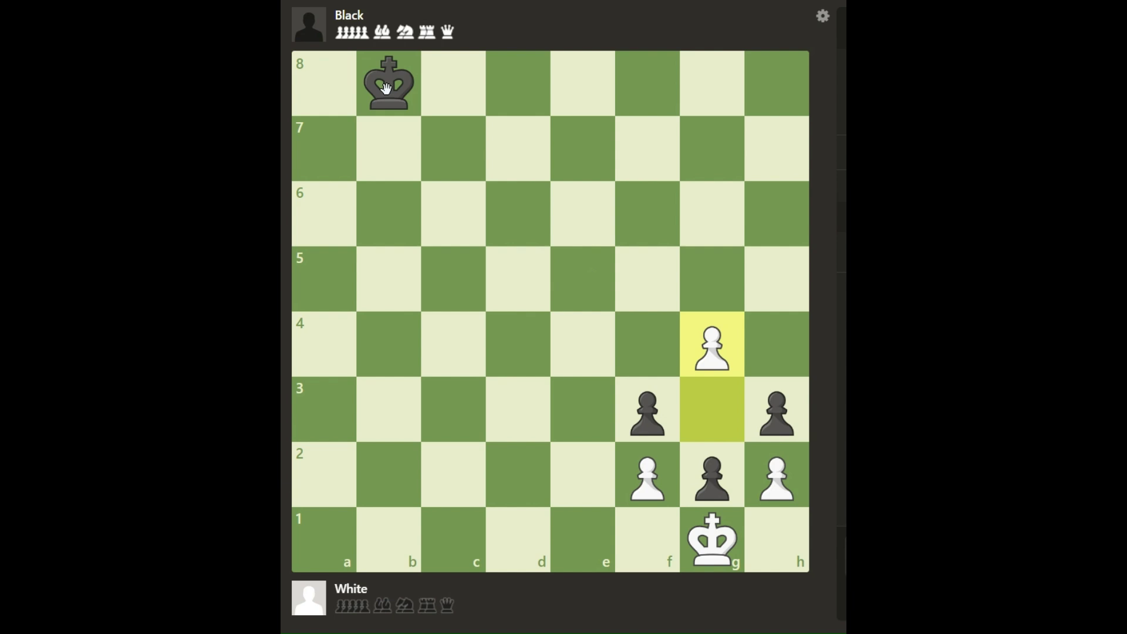
{"action": "left_click_drag", "start_coordinate": [389, 84], "coordinate": [469, 157]}
{"action": "left_click", "coordinate": [713, 351]}
{"action": "left_click", "coordinate": [711, 285]}
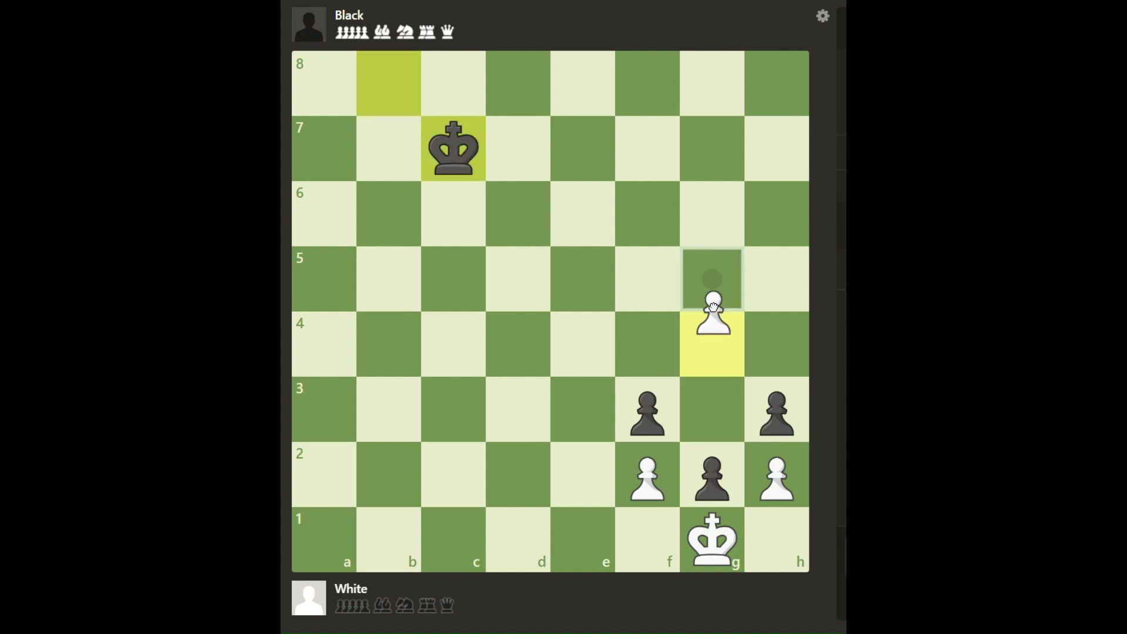
{"action": "left_click", "coordinate": [474, 155]}
{"action": "left_click", "coordinate": [518, 145]}
{"action": "left_click_drag", "start_coordinate": [701, 284], "coordinate": [712, 221]}
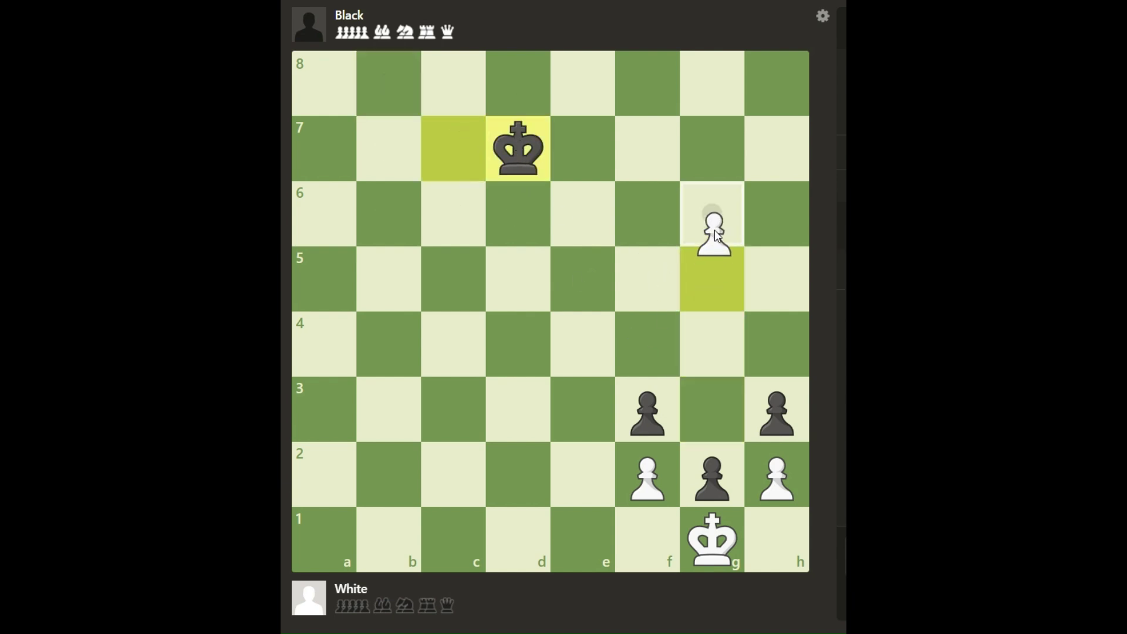
{"action": "left_click_drag", "start_coordinate": [518, 149], "coordinate": [582, 149]}
{"action": "left_click_drag", "start_coordinate": [712, 213], "coordinate": [711, 148]}
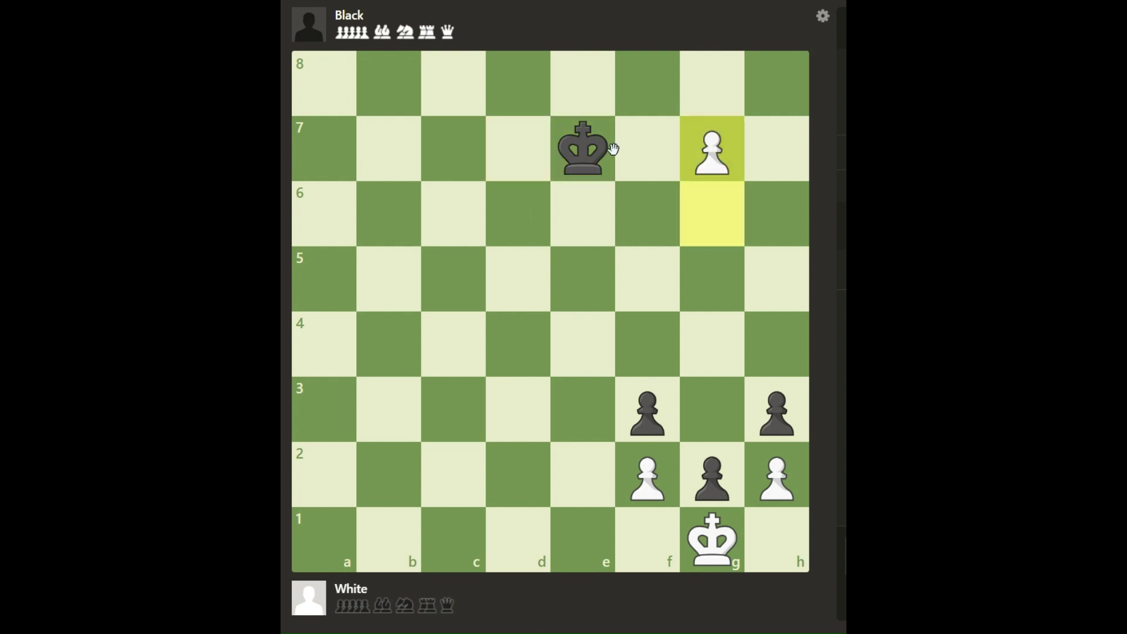
{"action": "left_click_drag", "start_coordinate": [611, 146], "coordinate": [652, 168]}
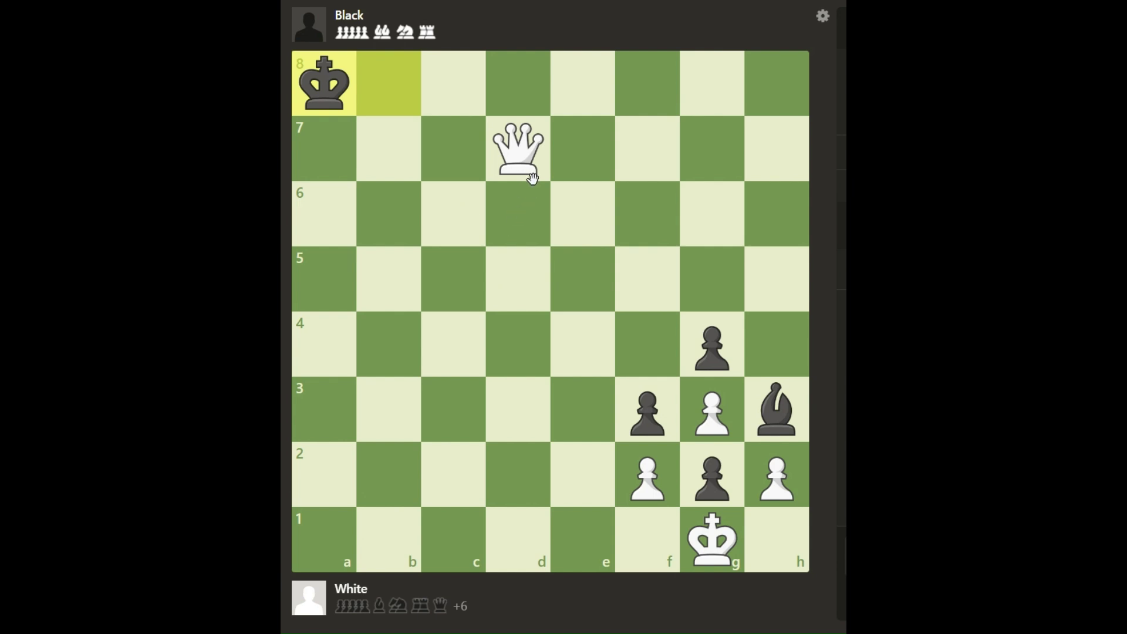
{"action": "left_click_drag", "start_coordinate": [529, 155], "coordinate": [454, 83]}
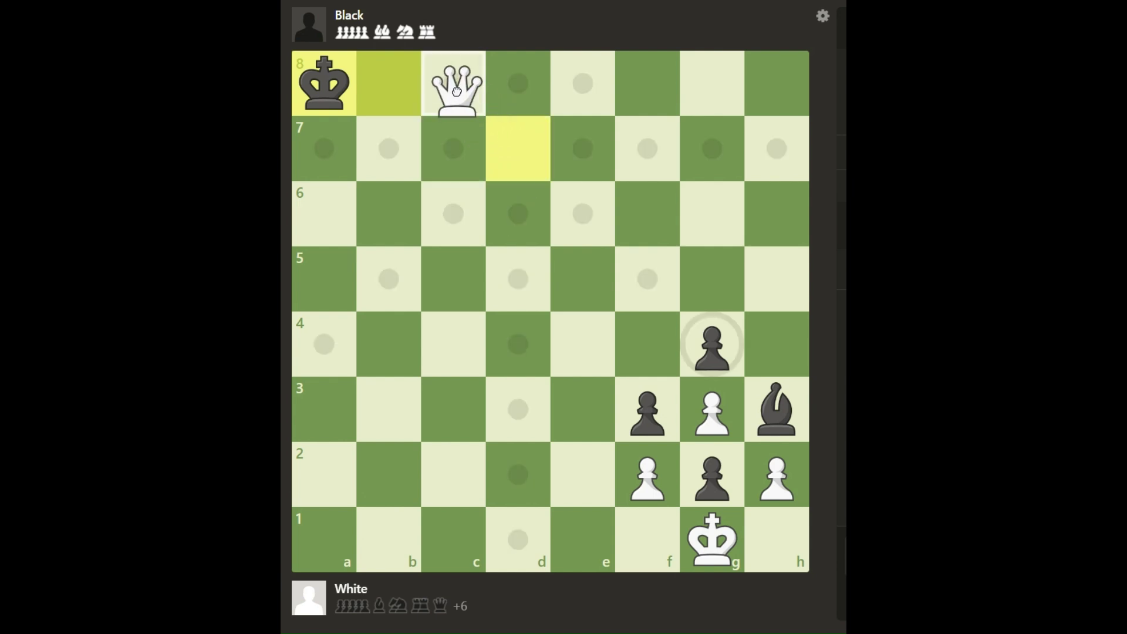
{"action": "left_click_drag", "start_coordinate": [329, 97], "coordinate": [330, 141]}
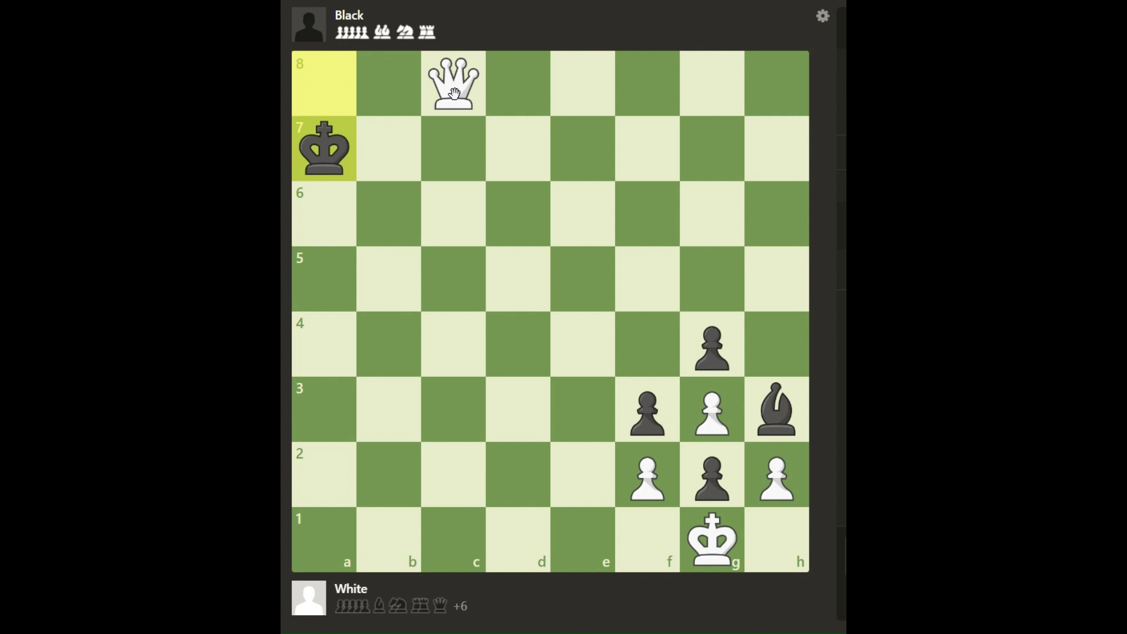
{"action": "left_click_drag", "start_coordinate": [454, 92], "coordinate": [454, 211]}
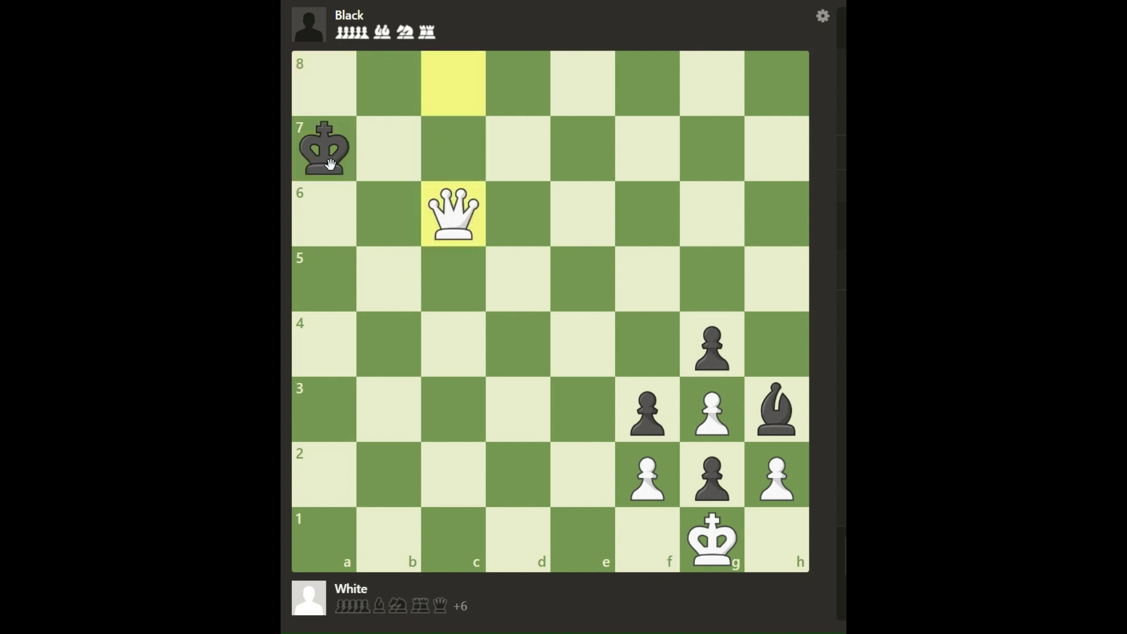
{"action": "left_click_drag", "start_coordinate": [324, 148], "coordinate": [405, 93]}
{"action": "left_click_drag", "start_coordinate": [453, 211], "coordinate": [518, 148]}
{"action": "left_click_drag", "start_coordinate": [388, 83], "coordinate": [324, 84]}
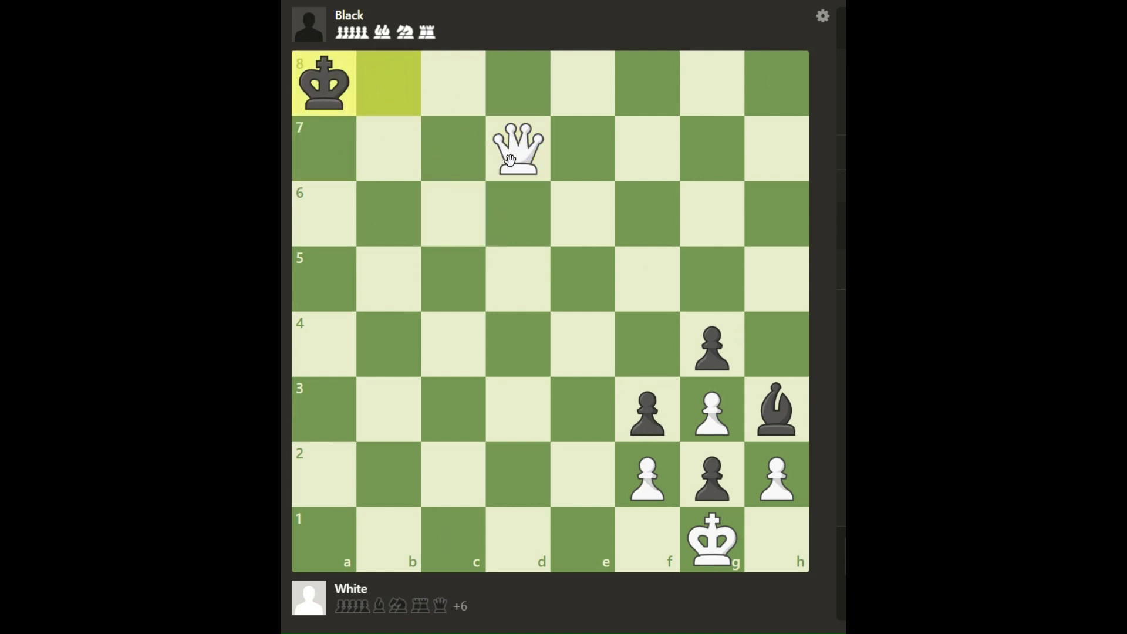
{"action": "left_click_drag", "start_coordinate": [511, 159], "coordinate": [517, 84]}
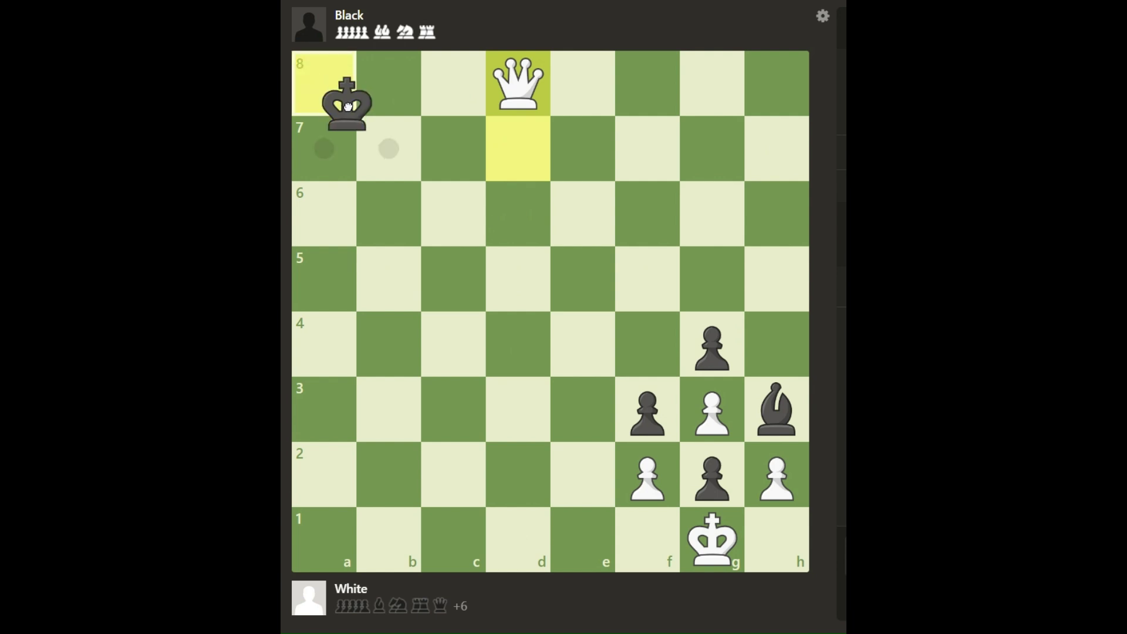
{"action": "left_click_drag", "start_coordinate": [324, 83], "coordinate": [403, 152]}
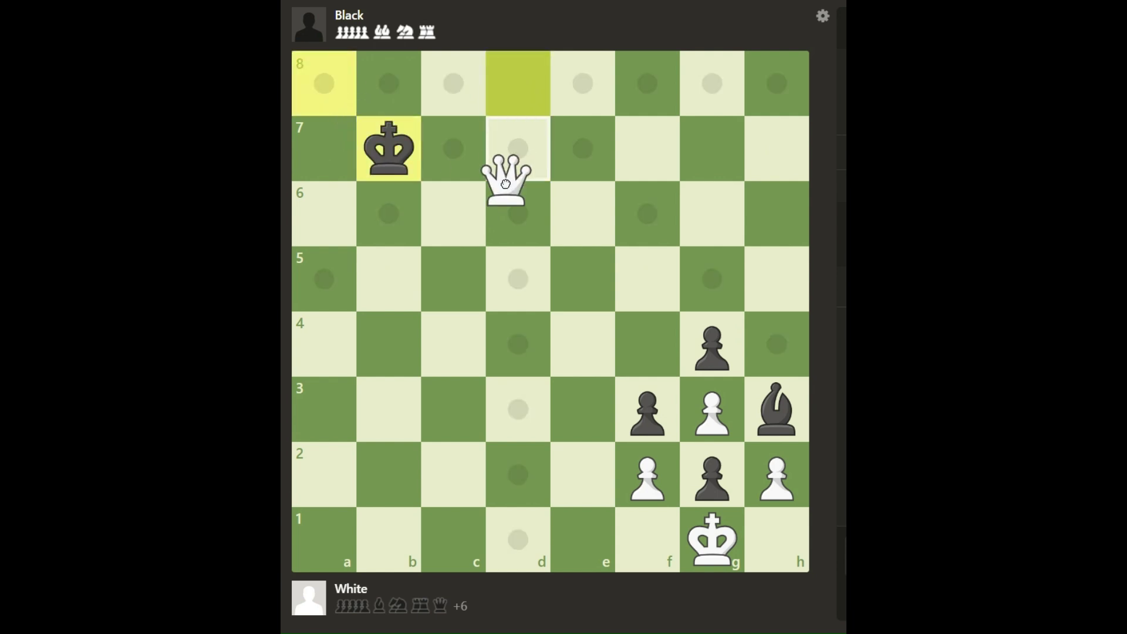
{"action": "left_click_drag", "start_coordinate": [509, 95], "coordinate": [515, 211]}
{"action": "left_click_drag", "start_coordinate": [389, 148], "coordinate": [325, 83]}
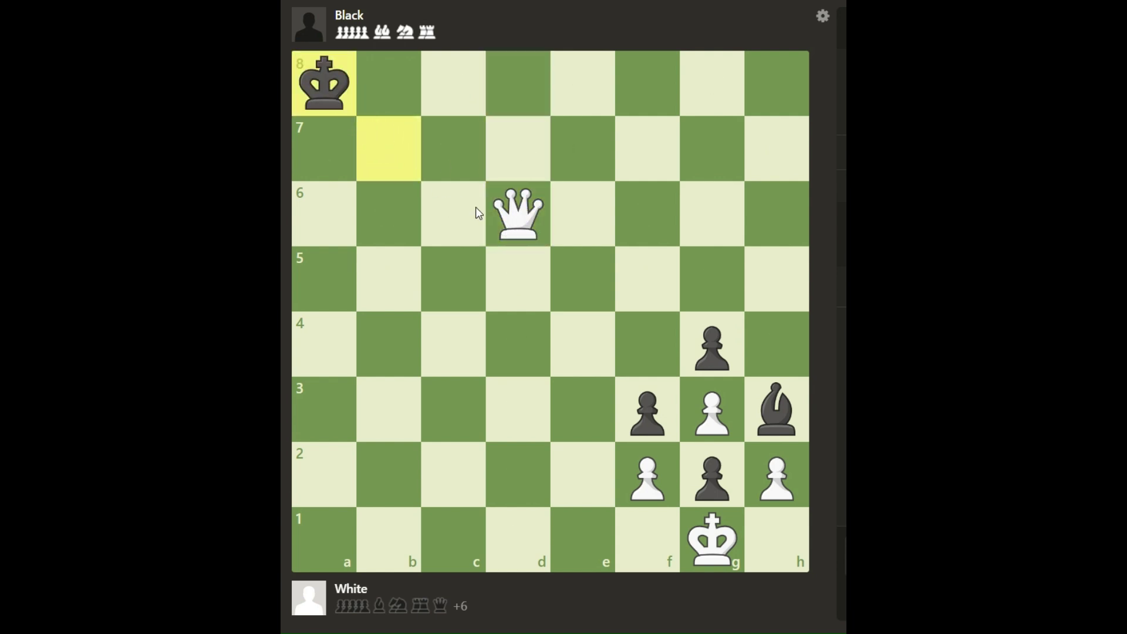
{"action": "mouse_move", "coordinate": [475, 212]}
{"action": "left_mouse_down"}
{"action": "mouse_move", "coordinate": [502, 204]}
{"action": "mouse_move", "coordinate": [454, 150]}
{"action": "left_mouse_up"}
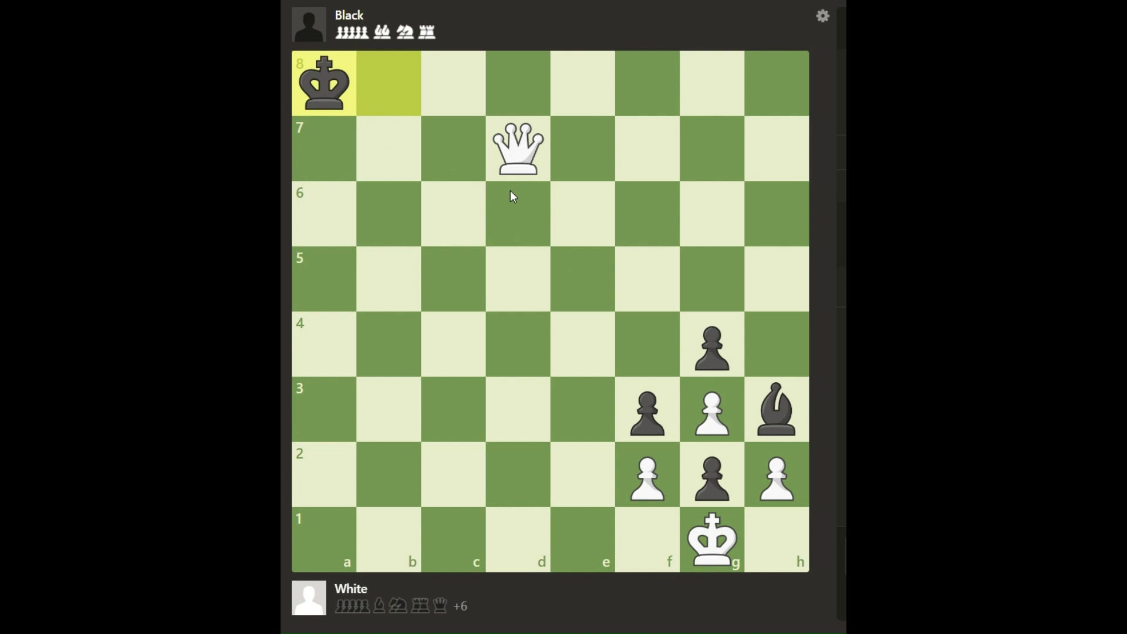
Play Qe8 Kb7 Qd8 Ka7 Qc8 Kb6 Qd7, checking the king out of the corner
{"action": "left_click_drag", "start_coordinate": [518, 148], "coordinate": [576, 97]}
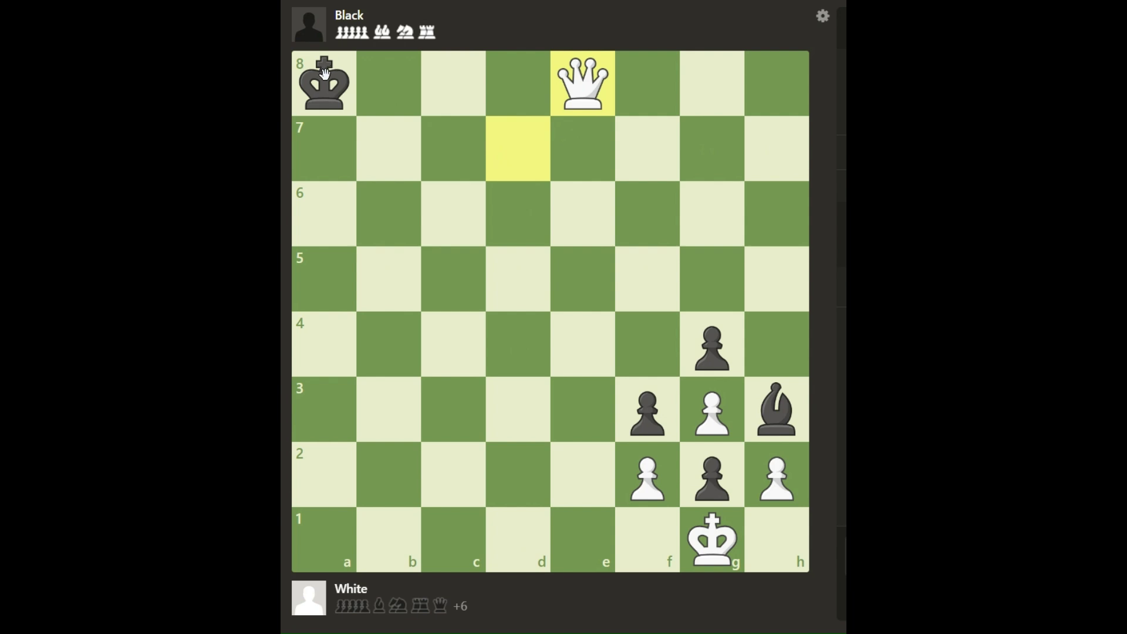
{"action": "mouse_move", "coordinate": [324, 74]}
{"action": "left_mouse_down"}
{"action": "mouse_move", "coordinate": [378, 146]}
{"action": "mouse_move", "coordinate": [403, 141]}
{"action": "left_mouse_up"}
{"action": "left_click_drag", "start_coordinate": [583, 85], "coordinate": [523, 85]}
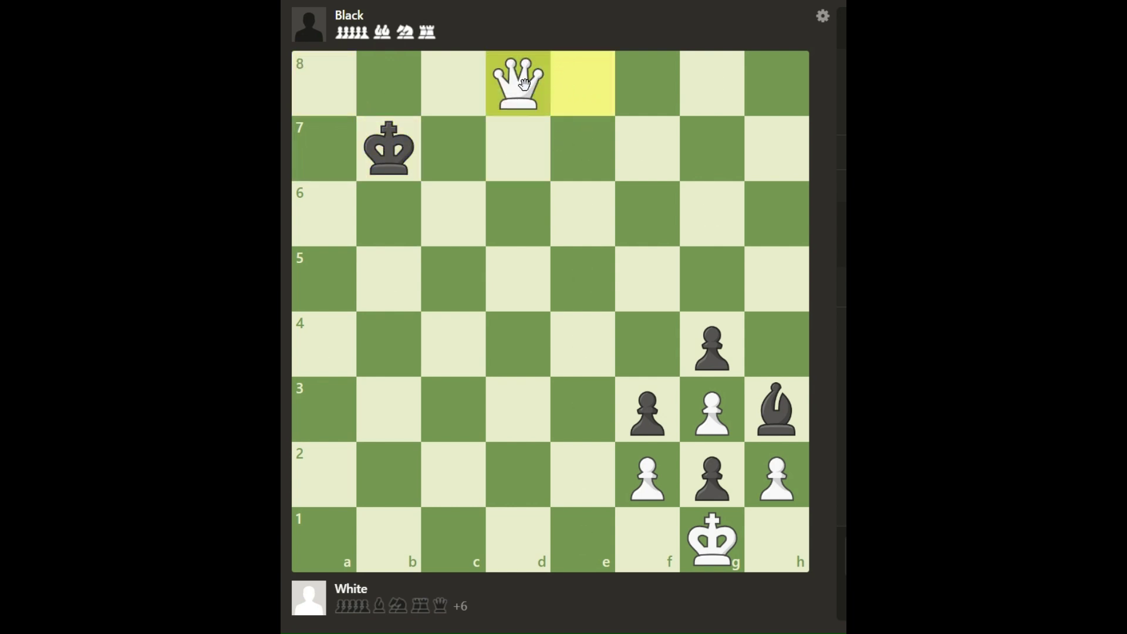
{"action": "left_click_drag", "start_coordinate": [388, 150], "coordinate": [324, 148]}
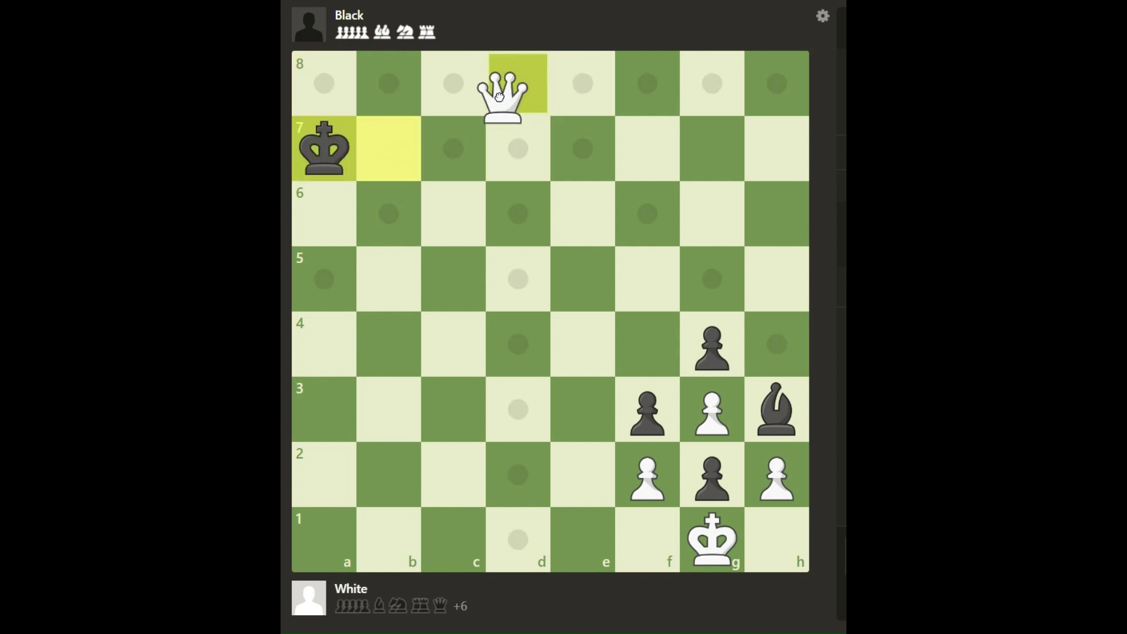
{"action": "left_click_drag", "start_coordinate": [518, 87], "coordinate": [458, 86]}
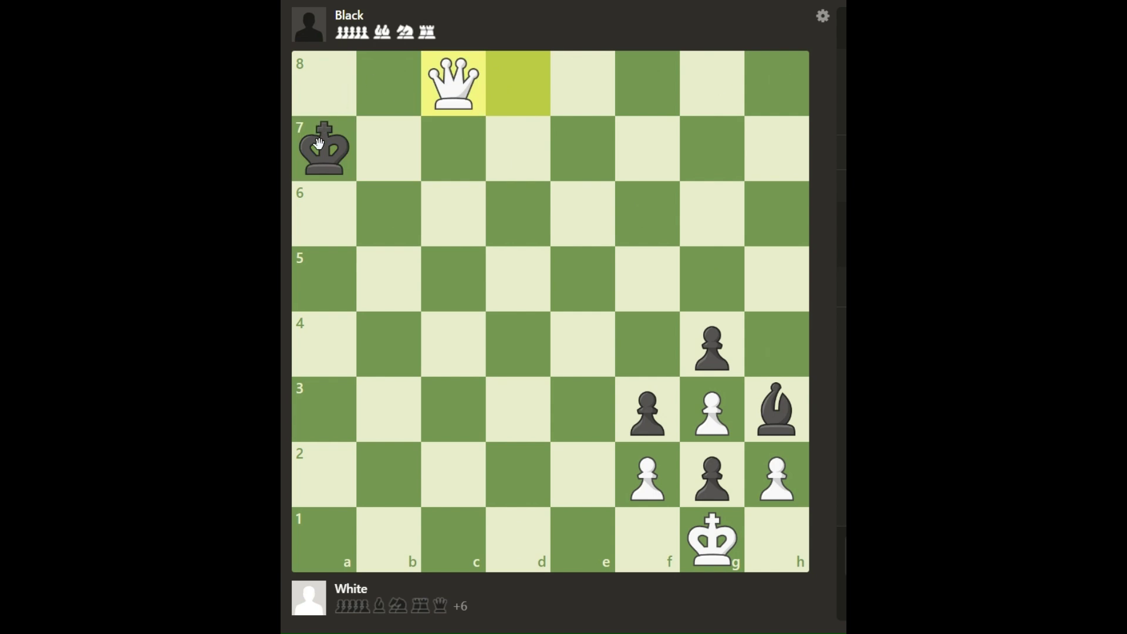
{"action": "mouse_move", "coordinate": [324, 148]}
{"action": "left_mouse_down"}
{"action": "mouse_move", "coordinate": [357, 191]}
{"action": "mouse_move", "coordinate": [391, 207]}
{"action": "left_mouse_up"}
{"action": "left_click_drag", "start_coordinate": [456, 90], "coordinate": [519, 148]}
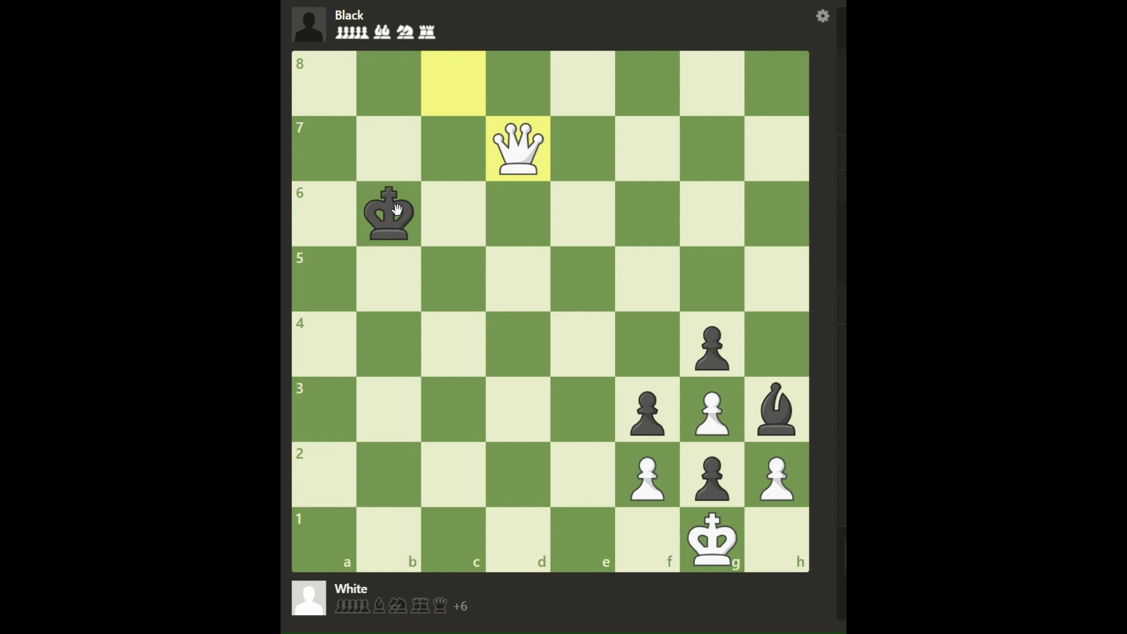
Continue Kc5 Qe6 Kb5 Qd6 Ka5 Qc6 Kb4 Qd5 Kc3 Qe4 Kd2, shadowing the king with the queen
{"action": "left_click_drag", "start_coordinate": [397, 210], "coordinate": [454, 279]}
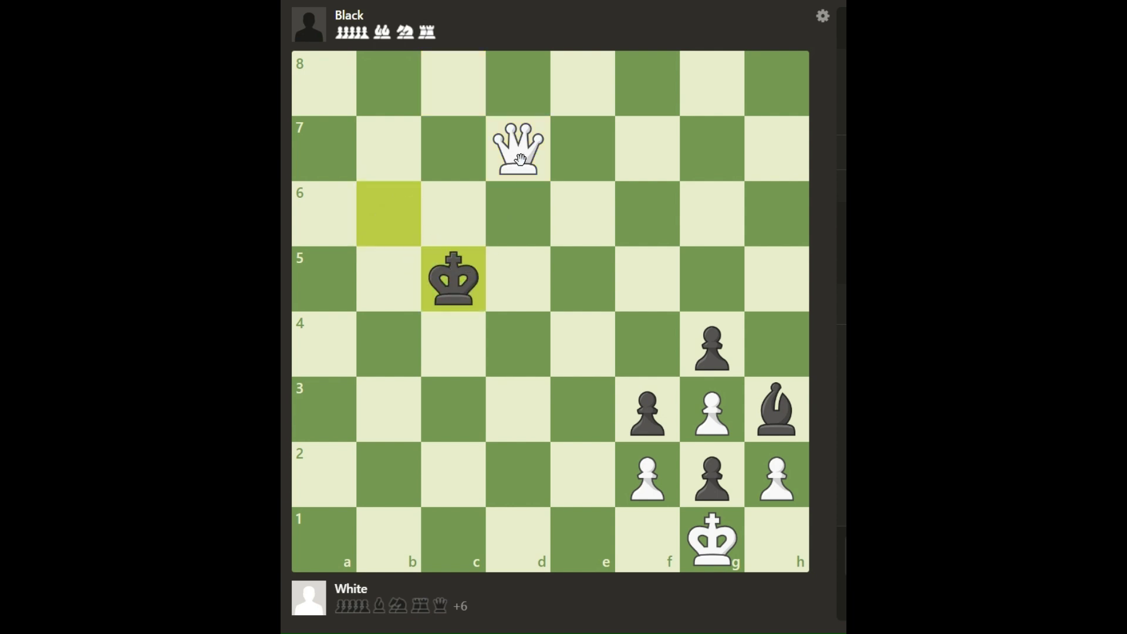
{"action": "left_click_drag", "start_coordinate": [519, 148], "coordinate": [577, 220]}
{"action": "mouse_move", "coordinate": [454, 279]}
{"action": "left_mouse_down"}
{"action": "mouse_move", "coordinate": [428, 290]}
{"action": "mouse_move", "coordinate": [388, 281]}
{"action": "left_mouse_up"}
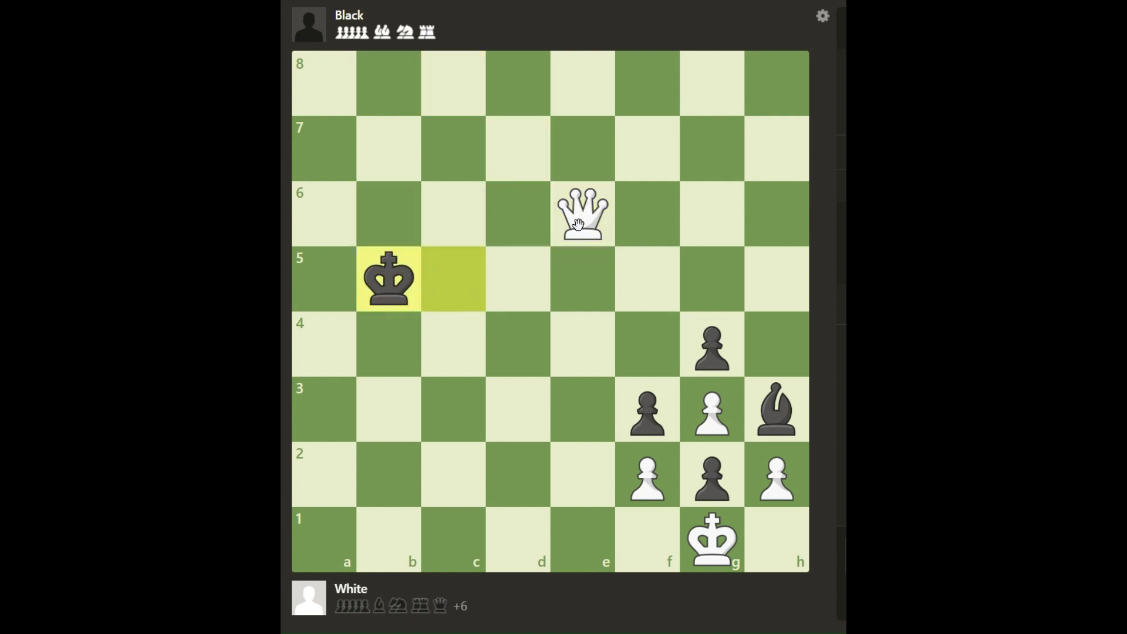
{"action": "left_click_drag", "start_coordinate": [576, 221], "coordinate": [518, 224]}
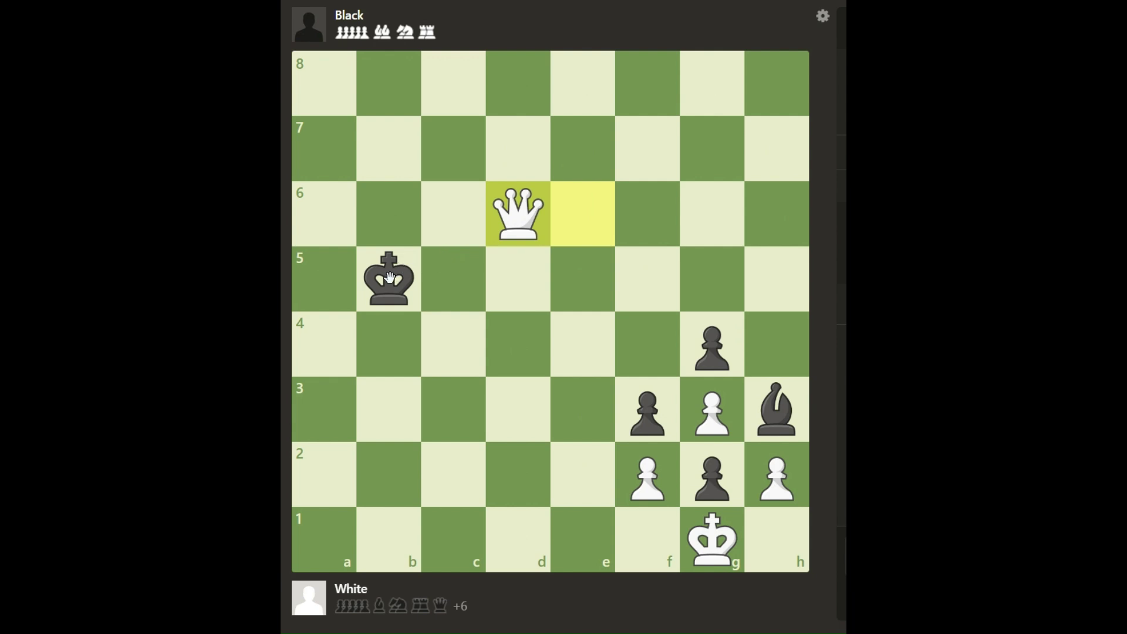
{"action": "left_click_drag", "start_coordinate": [389, 278], "coordinate": [324, 279]}
{"action": "left_click_drag", "start_coordinate": [519, 216], "coordinate": [451, 221]}
{"action": "left_click_drag", "start_coordinate": [324, 279], "coordinate": [388, 344]}
{"action": "left_click_drag", "start_coordinate": [452, 216], "coordinate": [512, 281]}
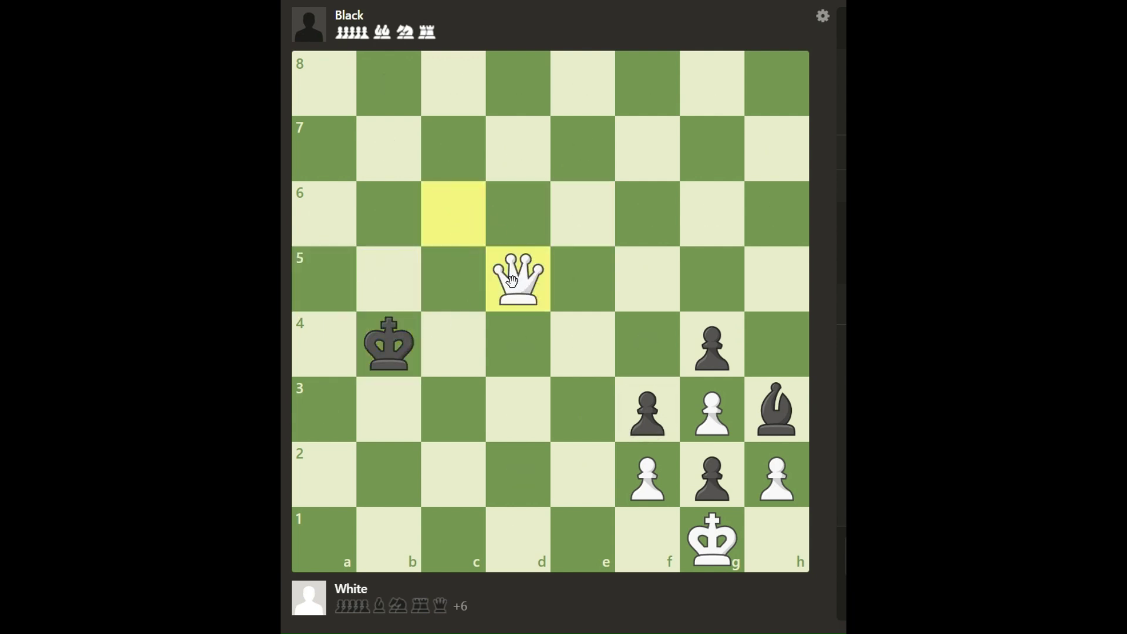
{"action": "left_click_drag", "start_coordinate": [388, 343], "coordinate": [452, 406]}
{"action": "left_click_drag", "start_coordinate": [518, 280], "coordinate": [579, 363]}
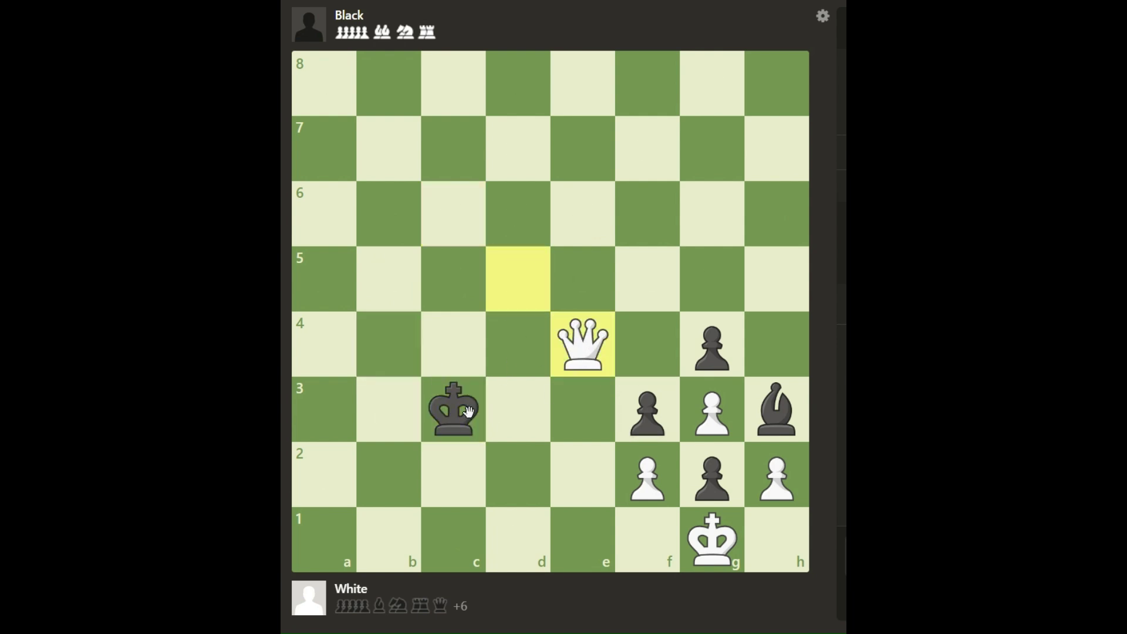
{"action": "left_click_drag", "start_coordinate": [466, 412], "coordinate": [523, 474]}
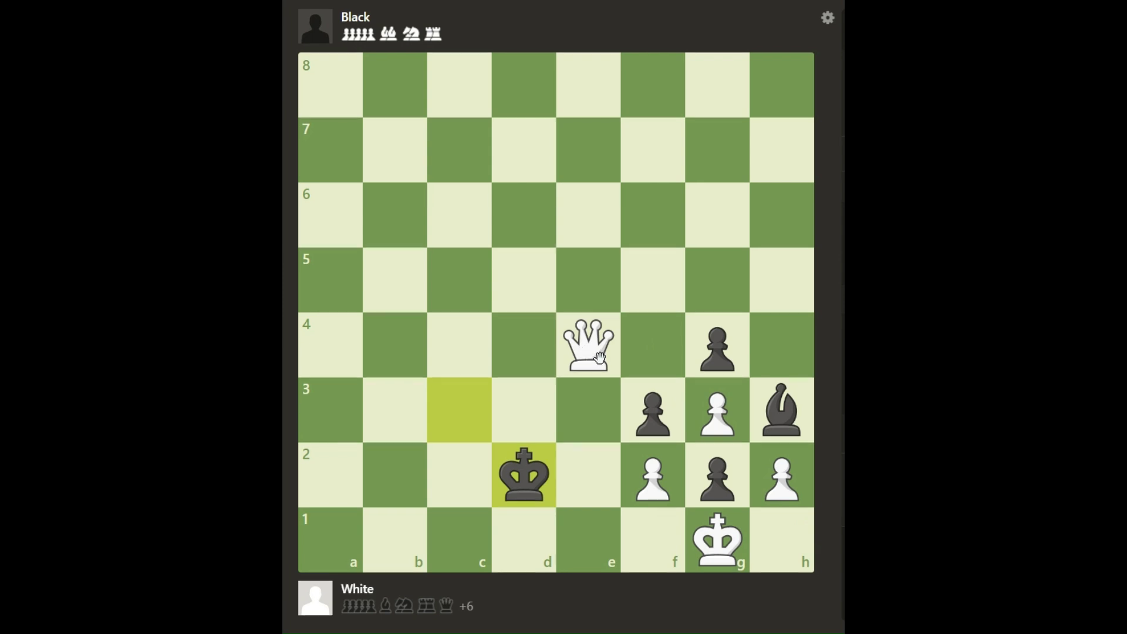
Play Qc4 Kd1 Qd3 Ke1, then swing the queen to h7 as the king returns to d2
{"action": "left_click_drag", "start_coordinate": [595, 353], "coordinate": [453, 335]}
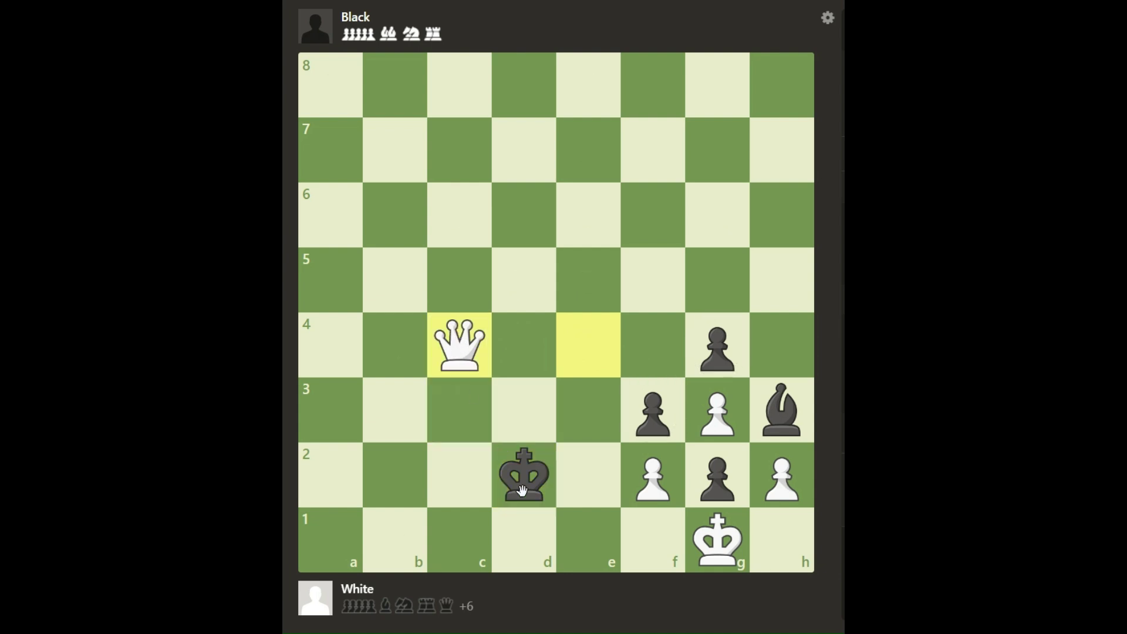
{"action": "left_click_drag", "start_coordinate": [527, 490], "coordinate": [522, 482]}
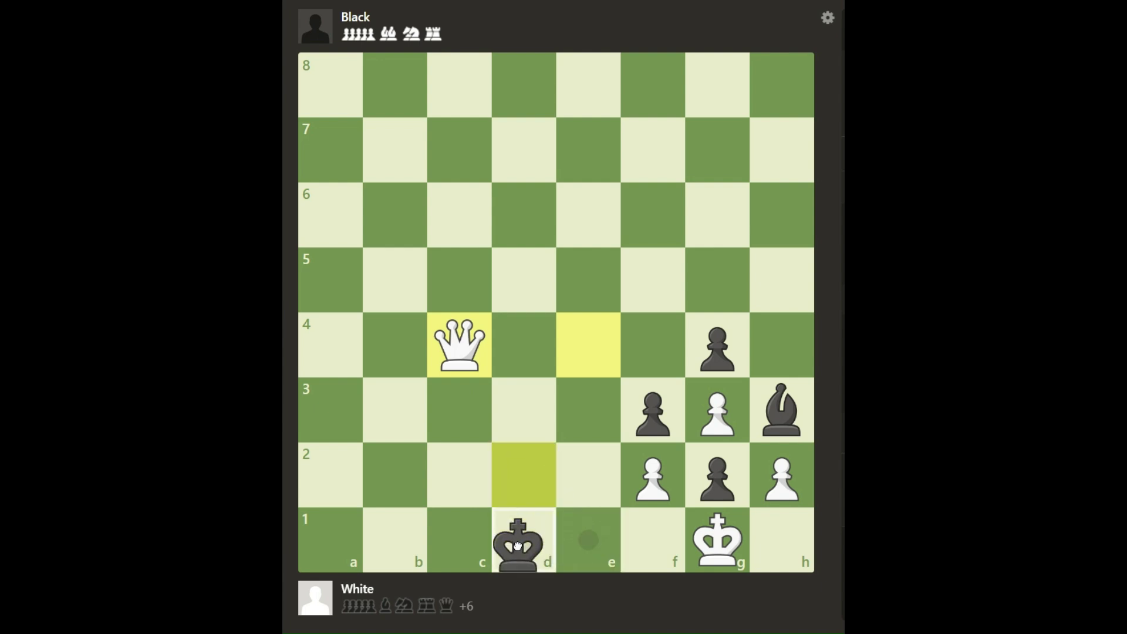
{"action": "left_click_drag", "start_coordinate": [522, 483], "coordinate": [532, 544]}
{"action": "left_click_drag", "start_coordinate": [450, 354], "coordinate": [525, 421]}
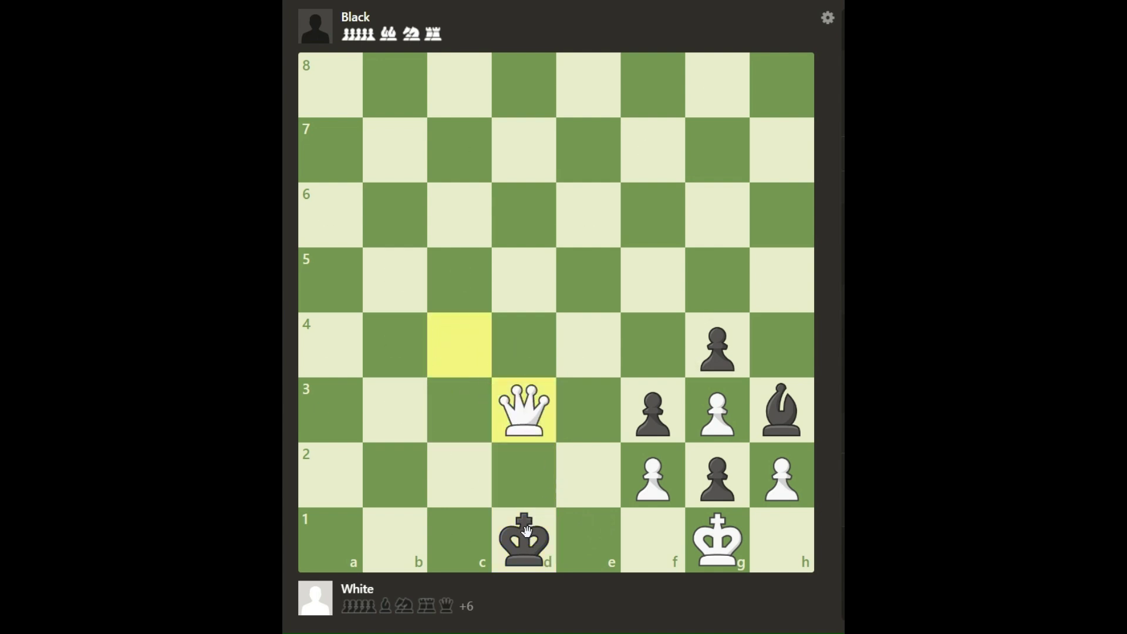
{"action": "left_click_drag", "start_coordinate": [529, 526], "coordinate": [588, 539]}
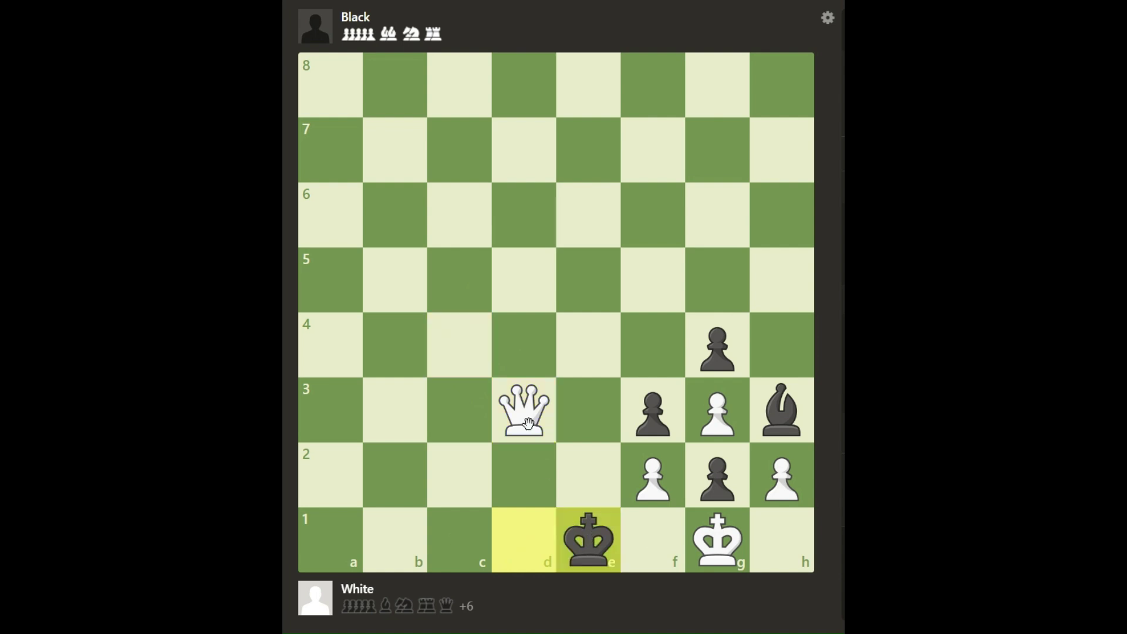
{"action": "left_click_drag", "start_coordinate": [524, 410], "coordinate": [782, 150]}
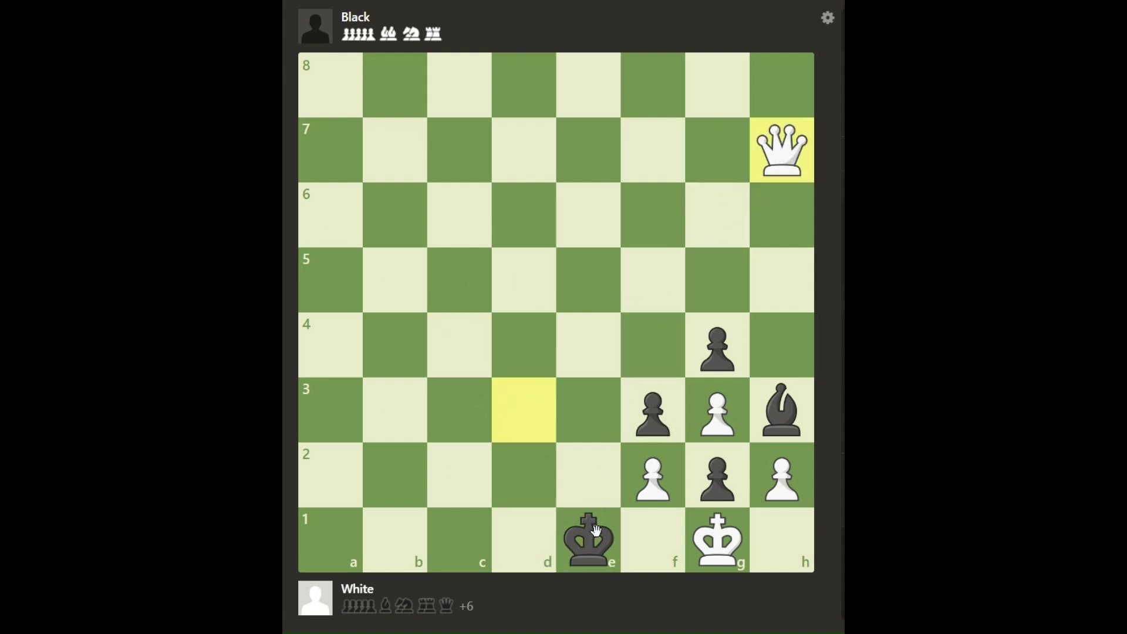
{"action": "left_click_drag", "start_coordinate": [589, 539], "coordinate": [525, 476]}
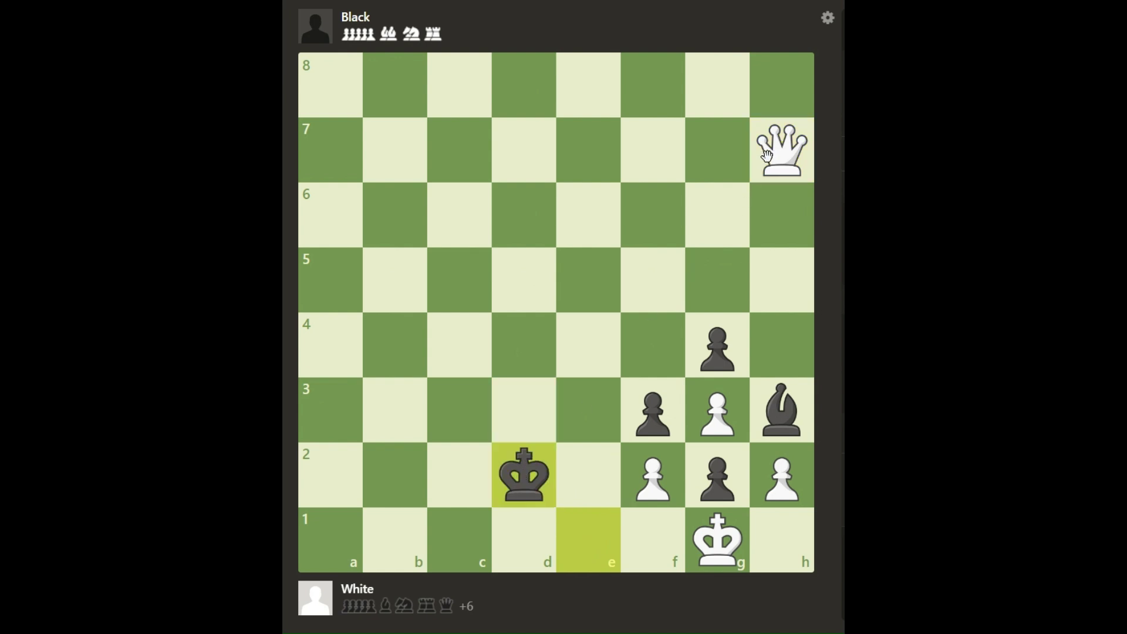
Play Qxh3 gxh3, then Kd3 g5 Ke4 g6 racing the pawn against the king
{"action": "left_click_drag", "start_coordinate": [782, 150], "coordinate": [777, 407]}
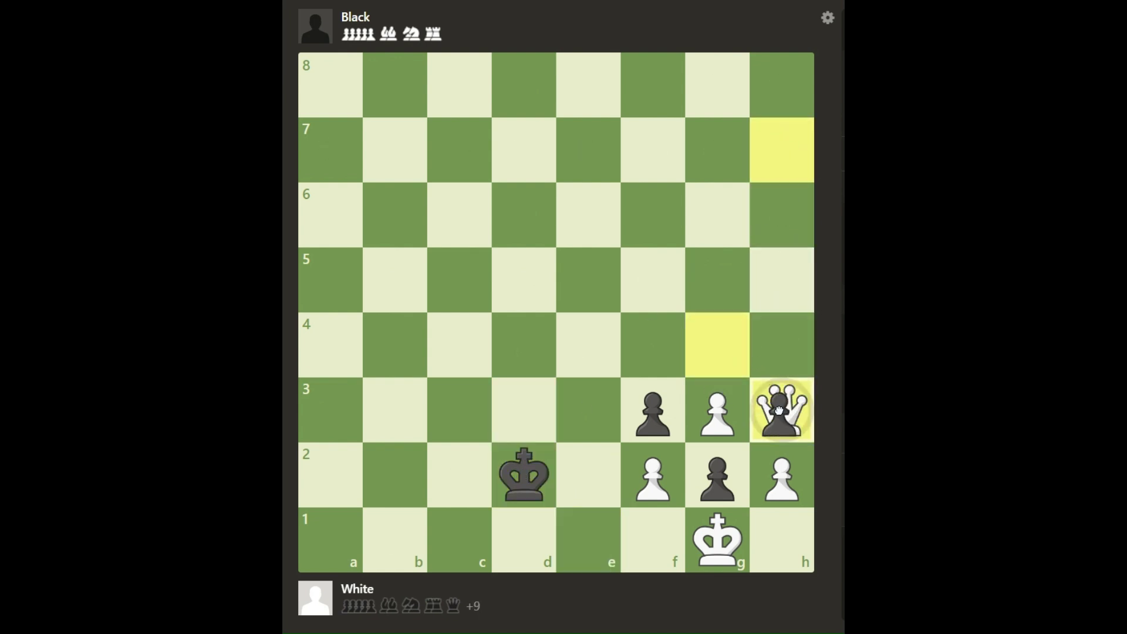
{"action": "mouse_move", "coordinate": [720, 369]}
{"action": "left_mouse_down"}
{"action": "mouse_move", "coordinate": [782, 409]}
{"action": "mouse_move", "coordinate": [719, 347]}
{"action": "left_mouse_up"}
{"action": "mouse_move", "coordinate": [549, 477]}
{"action": "left_mouse_down"}
{"action": "mouse_move", "coordinate": [526, 410]}
{"action": "mouse_move", "coordinate": [632, 284]}
{"action": "mouse_move", "coordinate": [649, 281]}
{"action": "left_mouse_up"}
{"action": "left_click", "coordinate": [718, 348]}
{"action": "left_click", "coordinate": [718, 280]}
{"action": "left_click", "coordinate": [703, 294]}
{"action": "left_click", "coordinate": [723, 213]}
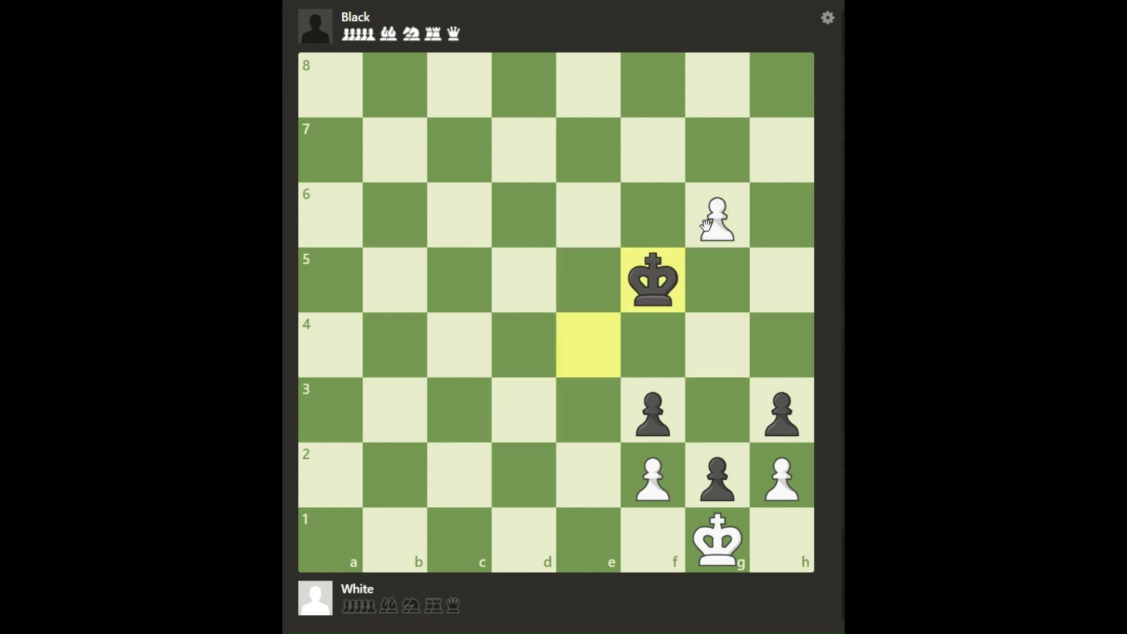
Continue Kf5 g7 Kf6 g8, promoting the pawn to a queen
{"action": "left_click_drag", "start_coordinate": [706, 225], "coordinate": [718, 155]}
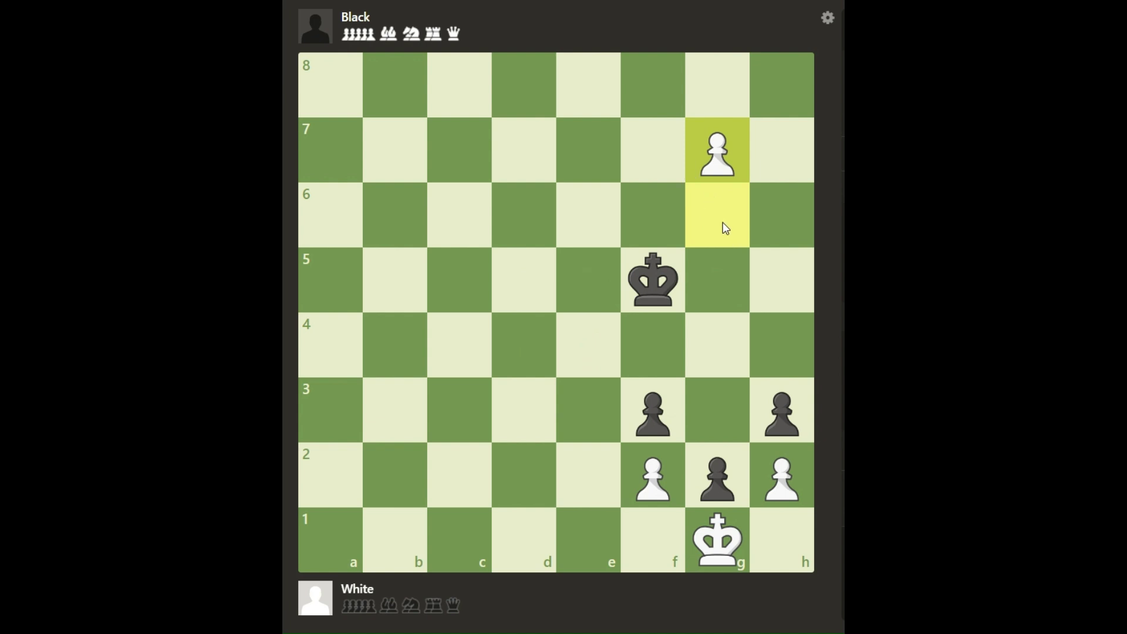
{"action": "left_click_drag", "start_coordinate": [676, 265], "coordinate": [653, 217]}
{"action": "left_click_drag", "start_coordinate": [715, 159], "coordinate": [718, 85]}
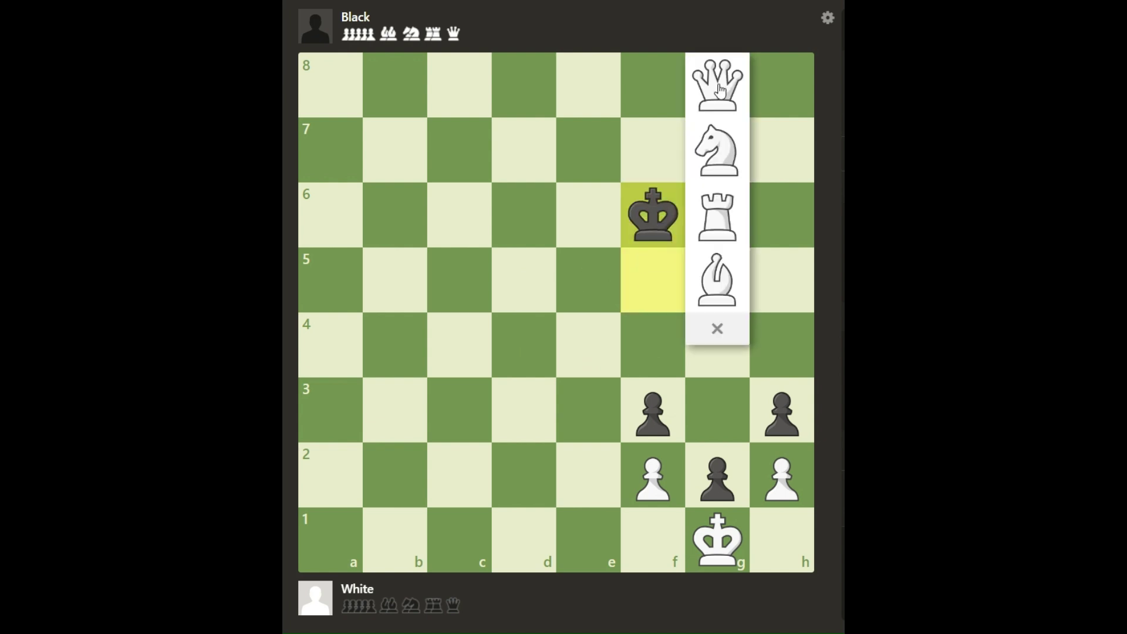
{"action": "left_click", "coordinate": [718, 85]}
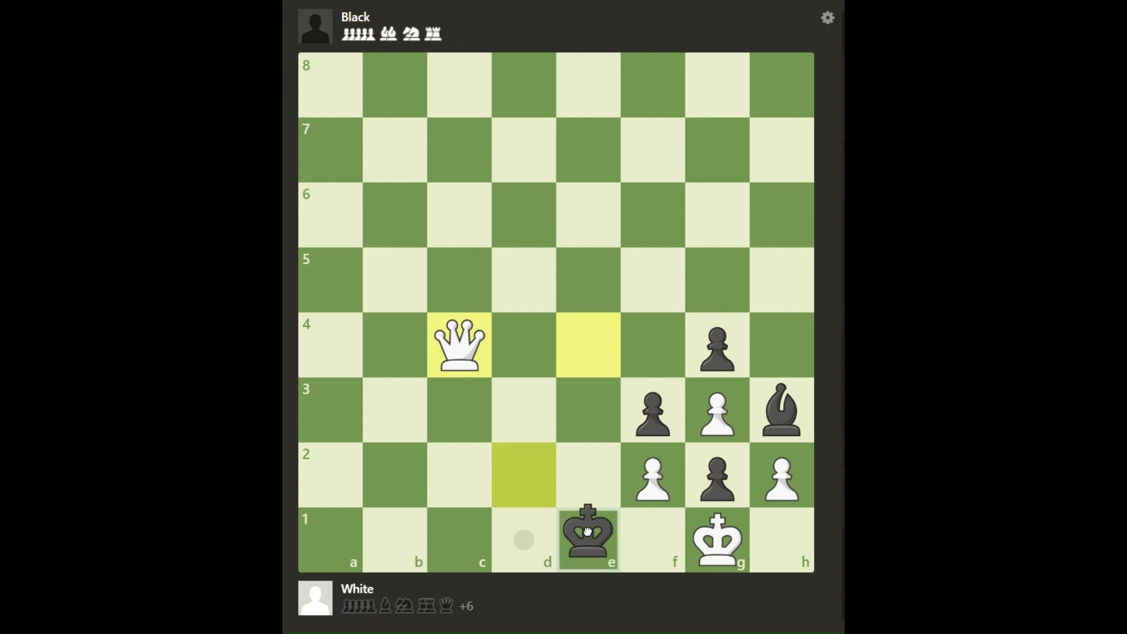
Move the black king from d2 to e1 and answer with the queen from c4 to c2
{"action": "left_click_drag", "start_coordinate": [529, 483], "coordinate": [579, 532]}
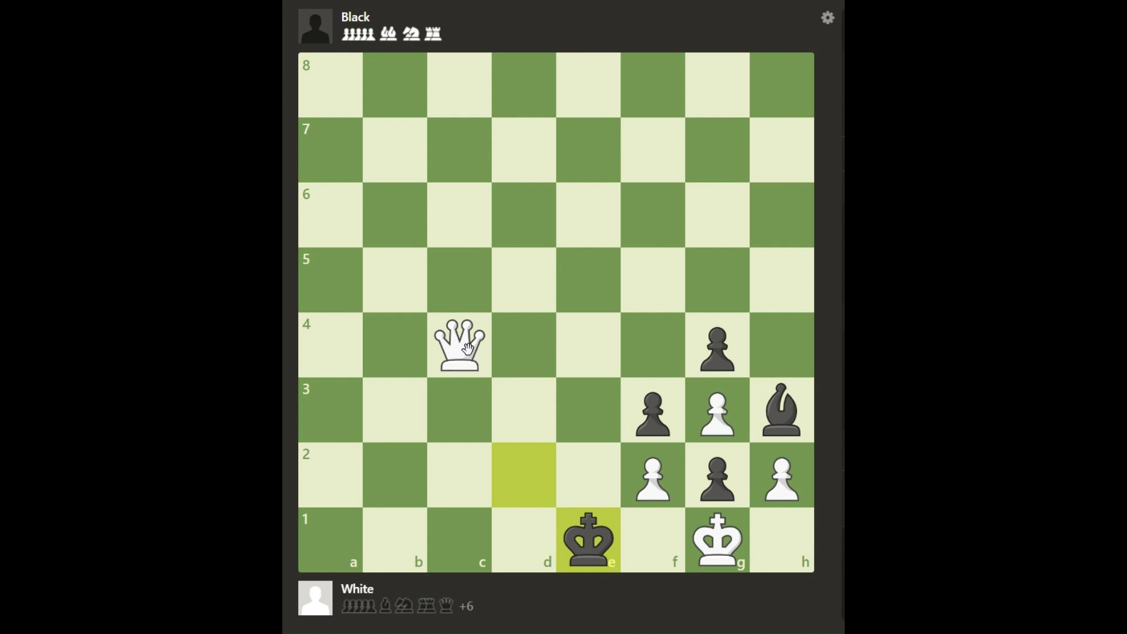
{"action": "left_click_drag", "start_coordinate": [468, 348], "coordinate": [460, 474]}
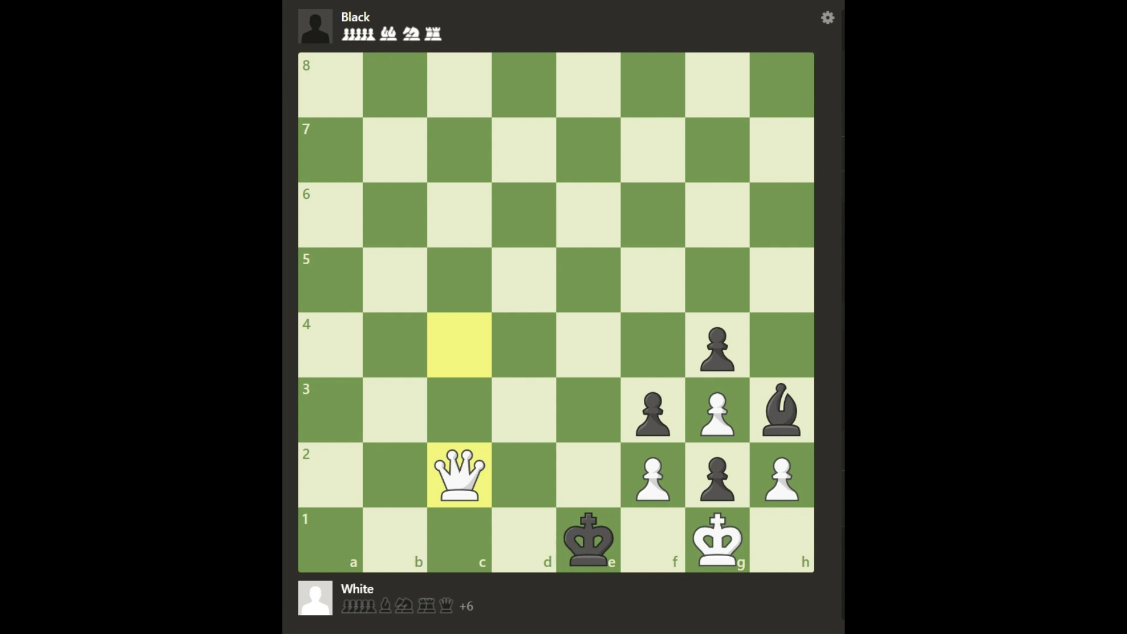
Take back Qc2 and play Qa2 Kd1 Qb2 Ke1 instead
{"action": "key", "text": "Left"}
{"action": "left_click_drag", "start_coordinate": [459, 345], "coordinate": [333, 472]}
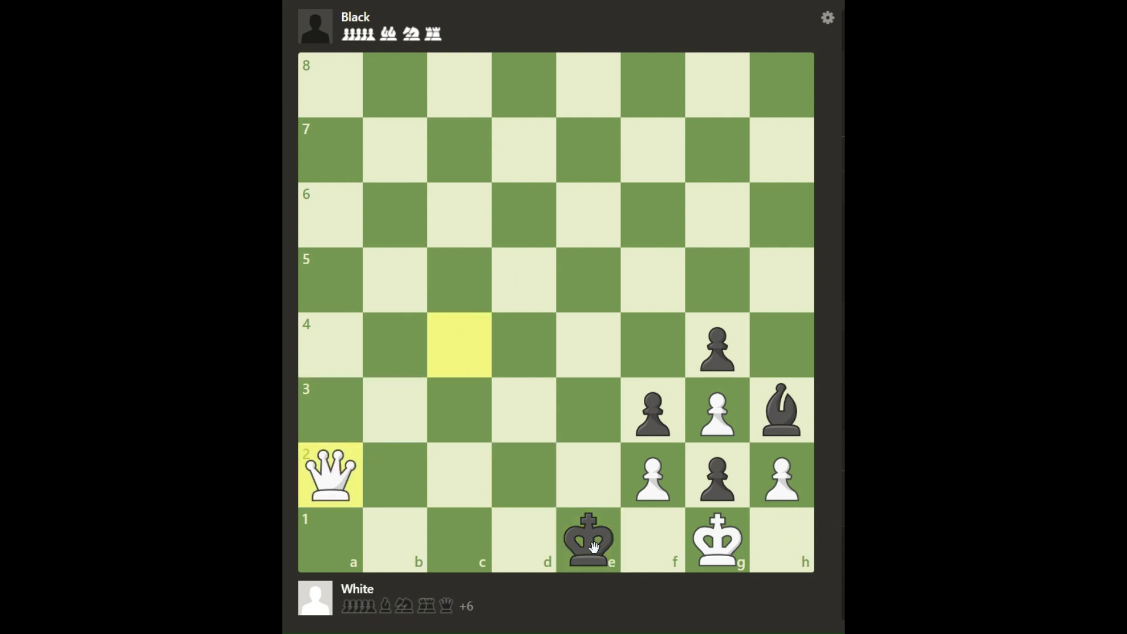
{"action": "left_click_drag", "start_coordinate": [590, 548], "coordinate": [524, 539]}
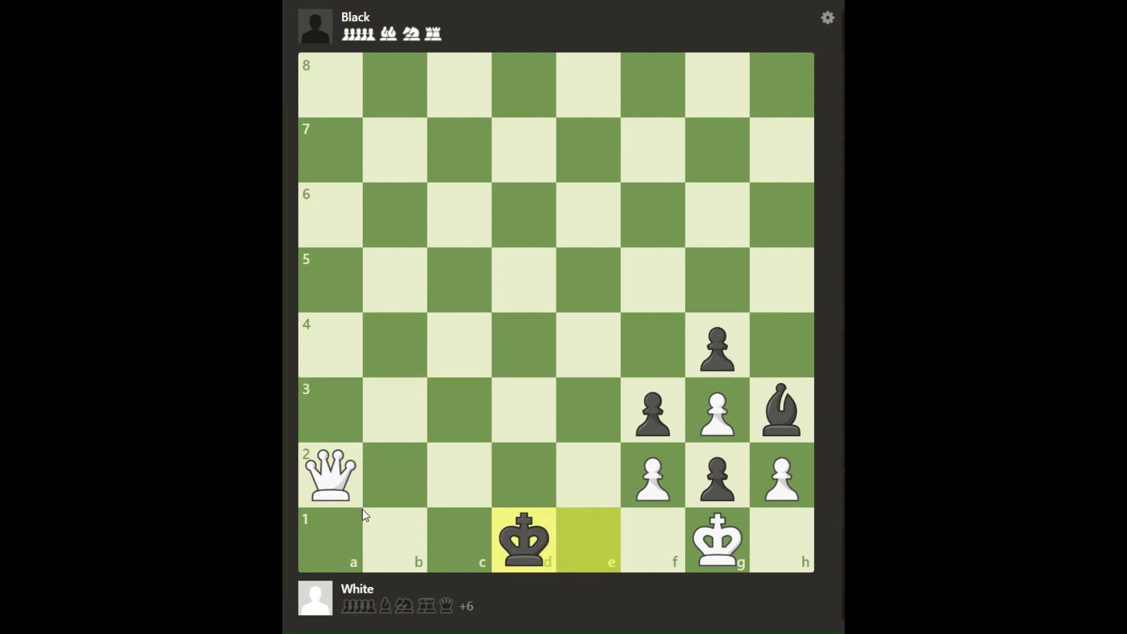
{"action": "left_click_drag", "start_coordinate": [325, 485], "coordinate": [395, 476]}
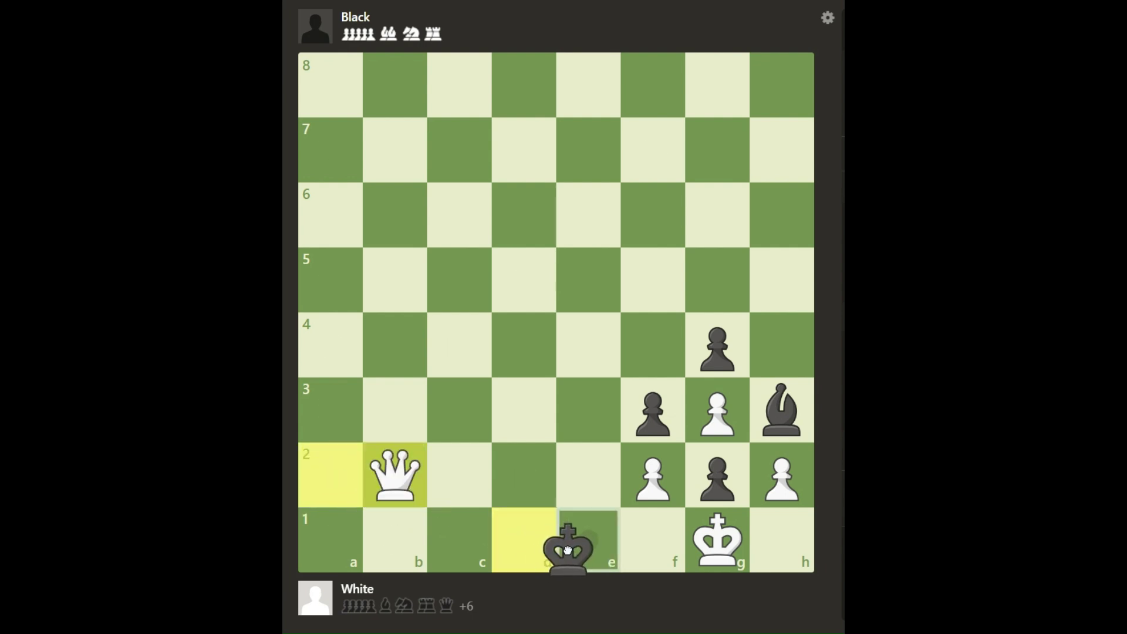
{"action": "left_click_drag", "start_coordinate": [510, 555], "coordinate": [588, 541]}
Play Qh8 Kd2, then Qxh3 gxh3 trading the queen for the bishop
{"action": "left_click_drag", "start_coordinate": [395, 476], "coordinate": [778, 91]}
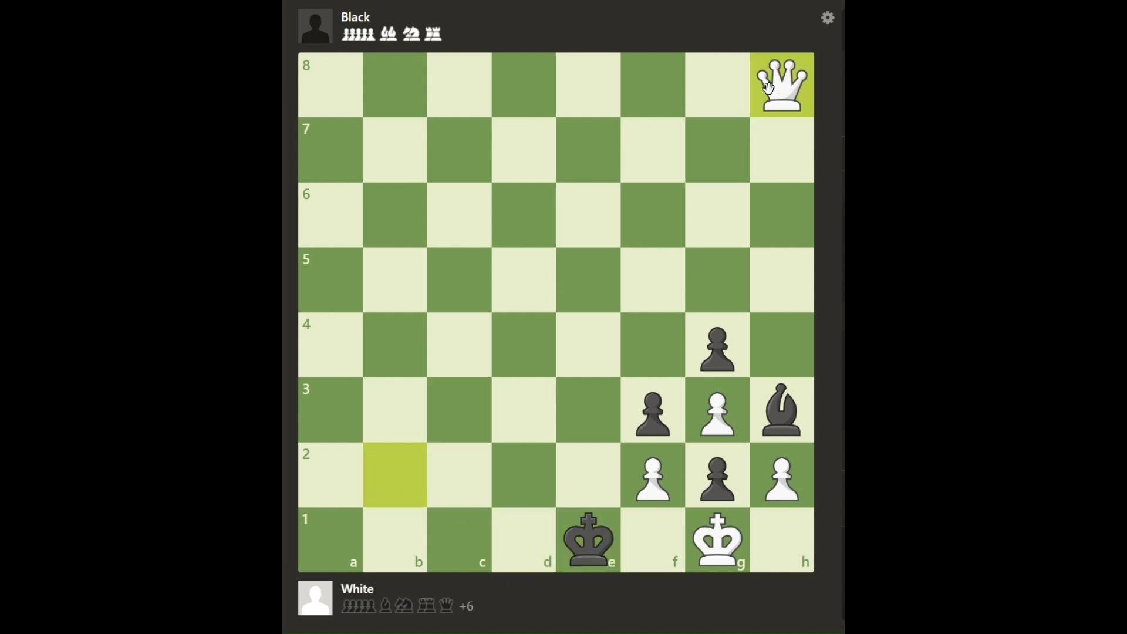
{"action": "left_click_drag", "start_coordinate": [583, 536], "coordinate": [527, 476]}
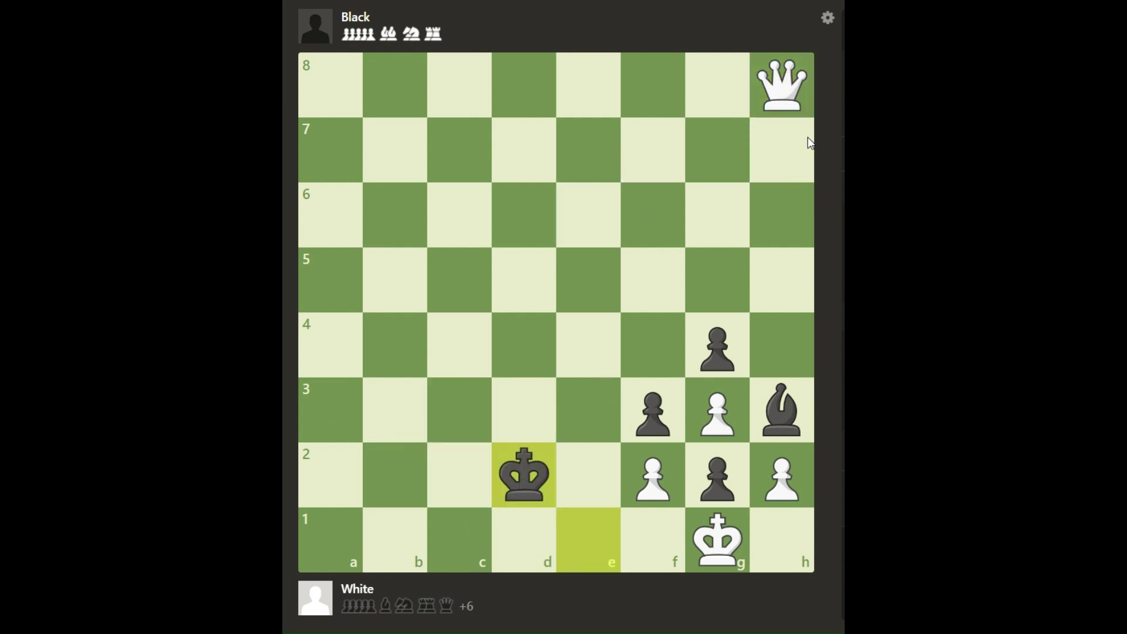
{"action": "mouse_move", "coordinate": [794, 100]}
{"action": "left_mouse_down"}
{"action": "mouse_move", "coordinate": [774, 227]}
{"action": "mouse_move", "coordinate": [780, 407]}
{"action": "left_mouse_up"}
{"action": "mouse_move", "coordinate": [718, 347]}
{"action": "left_mouse_down"}
{"action": "mouse_move", "coordinate": [781, 410]}
{"action": "mouse_move", "coordinate": [718, 345]}
{"action": "mouse_move", "coordinate": [717, 216]}
{"action": "left_mouse_up"}
Play Kd3 g5 Ke4 g6 Kf5 g7 Kf6, running the g-pawn up the board
{"action": "left_click", "coordinate": [525, 477]}
{"action": "left_click", "coordinate": [525, 409]}
{"action": "left_click", "coordinate": [535, 405]}
{"action": "left_click", "coordinate": [589, 345]}
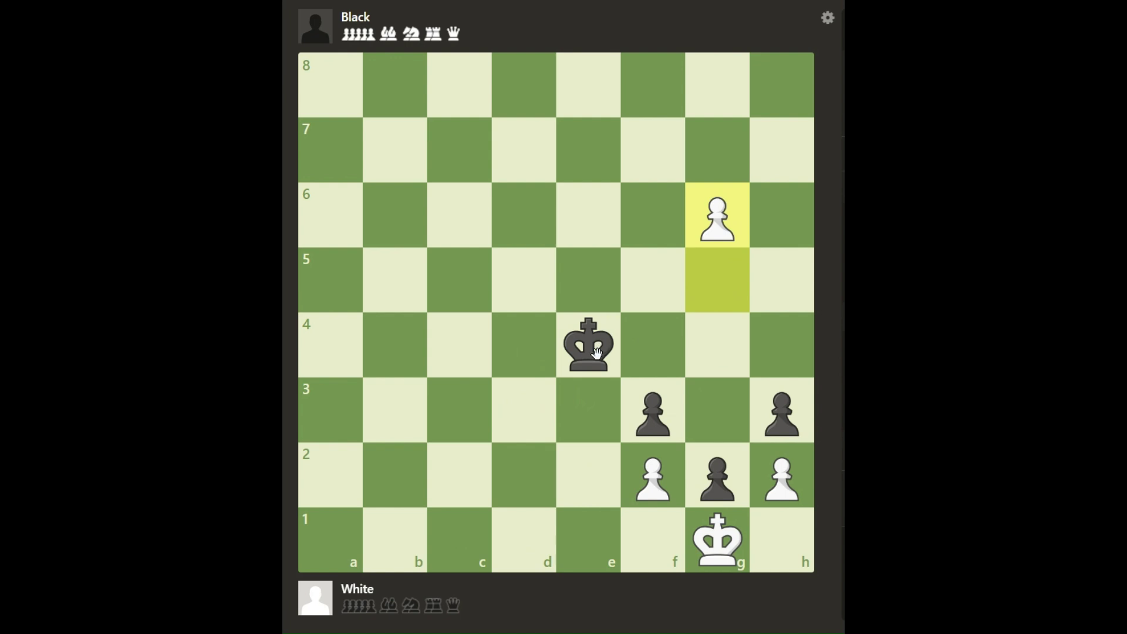
{"action": "left_click_drag", "start_coordinate": [589, 346], "coordinate": [653, 280]}
{"action": "left_click_drag", "start_coordinate": [718, 216], "coordinate": [718, 149]}
{"action": "left_click_drag", "start_coordinate": [653, 280], "coordinate": [664, 233]}
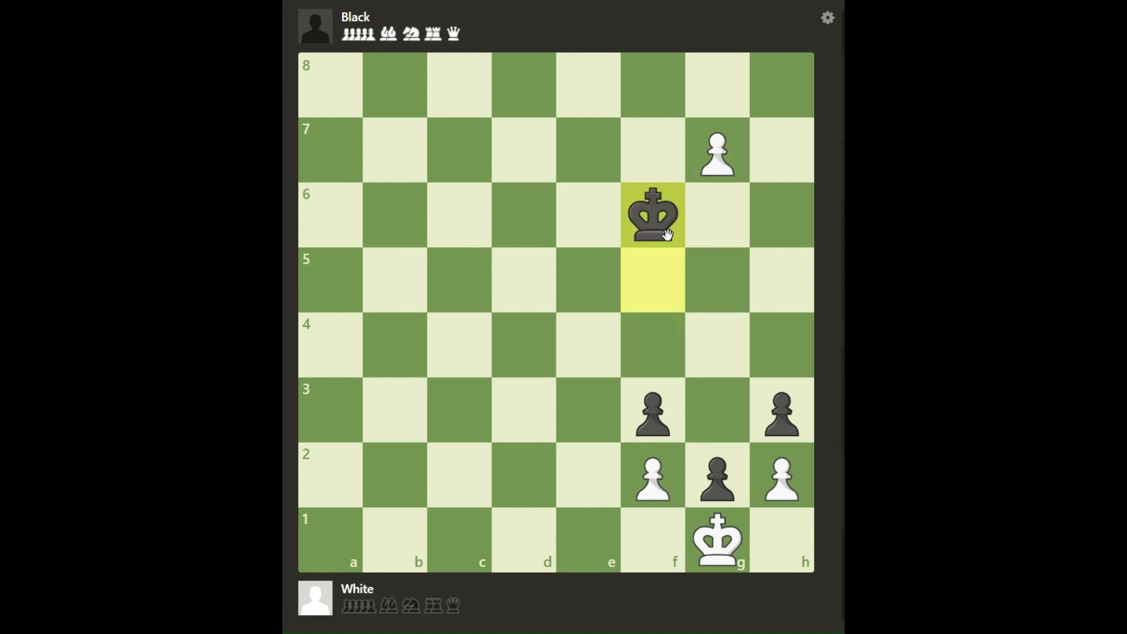
{"action": "left_click_drag", "start_coordinate": [718, 151], "coordinate": [722, 146]}
Promote on g8 to a queen, then after Kf5 retreat the queen to g3
{"action": "left_click", "coordinate": [717, 85]}
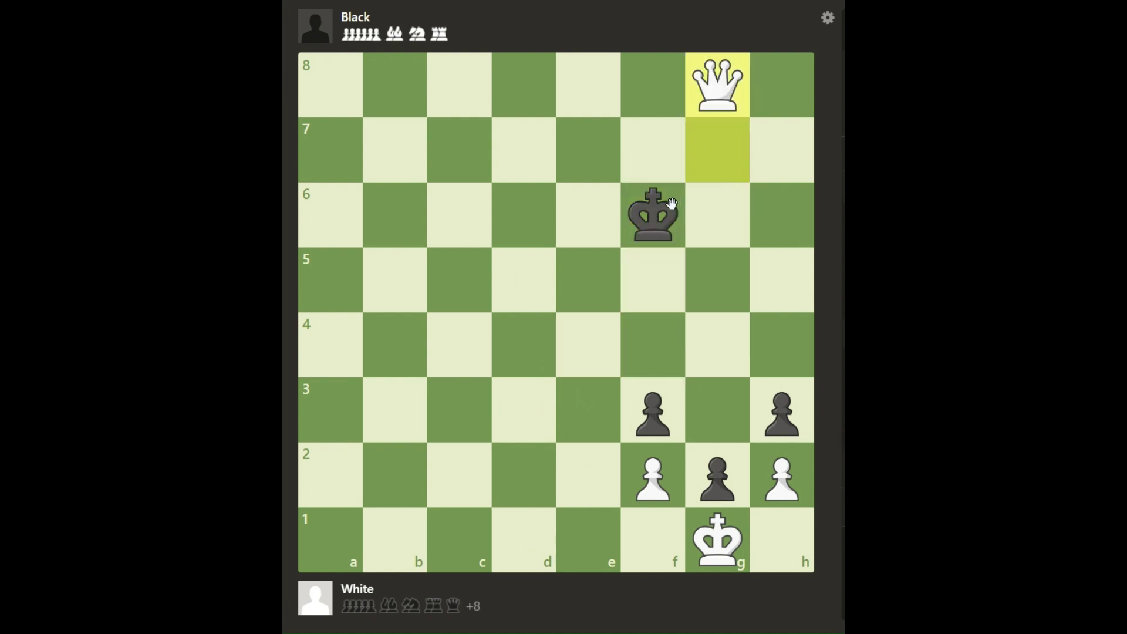
{"action": "mouse_move", "coordinate": [669, 211]}
{"action": "left_mouse_down"}
{"action": "mouse_move", "coordinate": [611, 264]}
{"action": "mouse_move", "coordinate": [657, 273]}
{"action": "left_mouse_up"}
{"action": "left_click", "coordinate": [717, 97]}
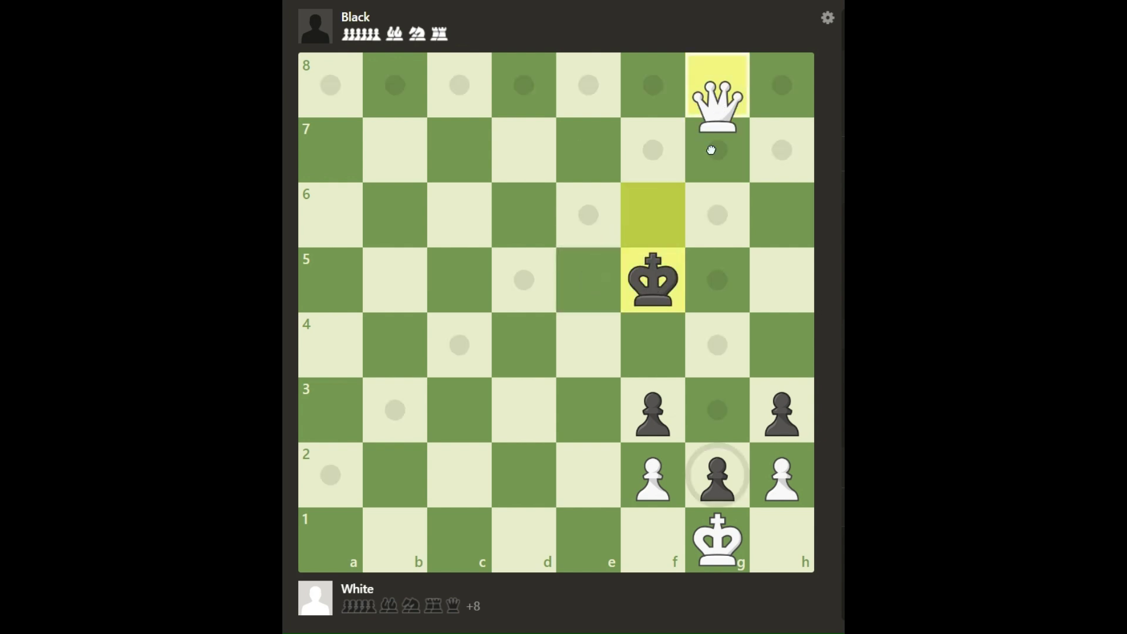
{"action": "left_click", "coordinate": [689, 389]}
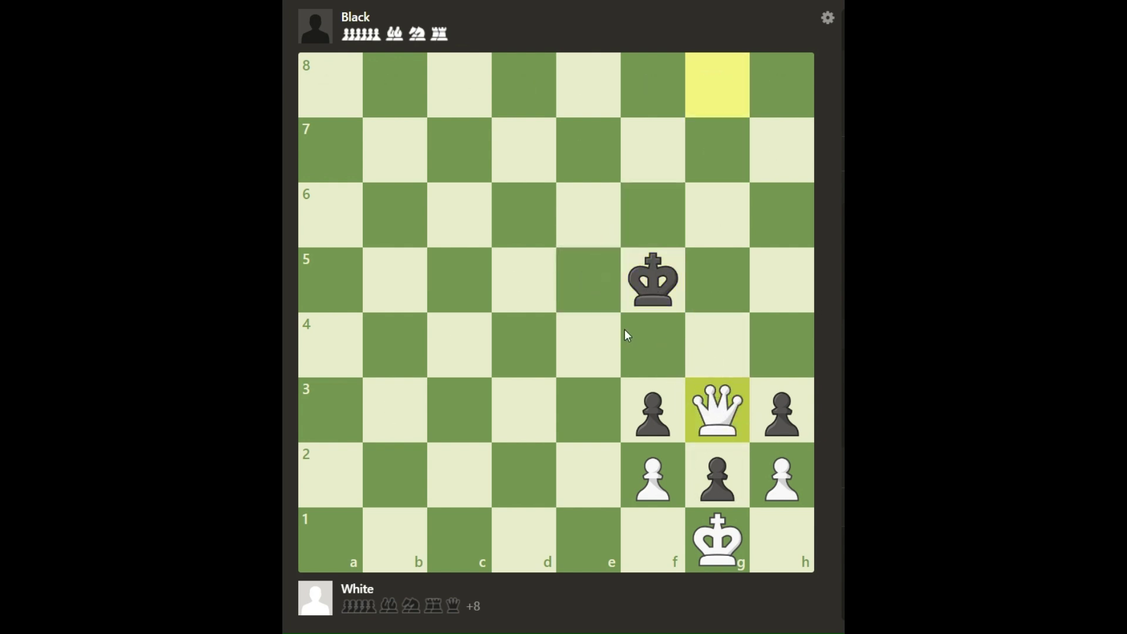